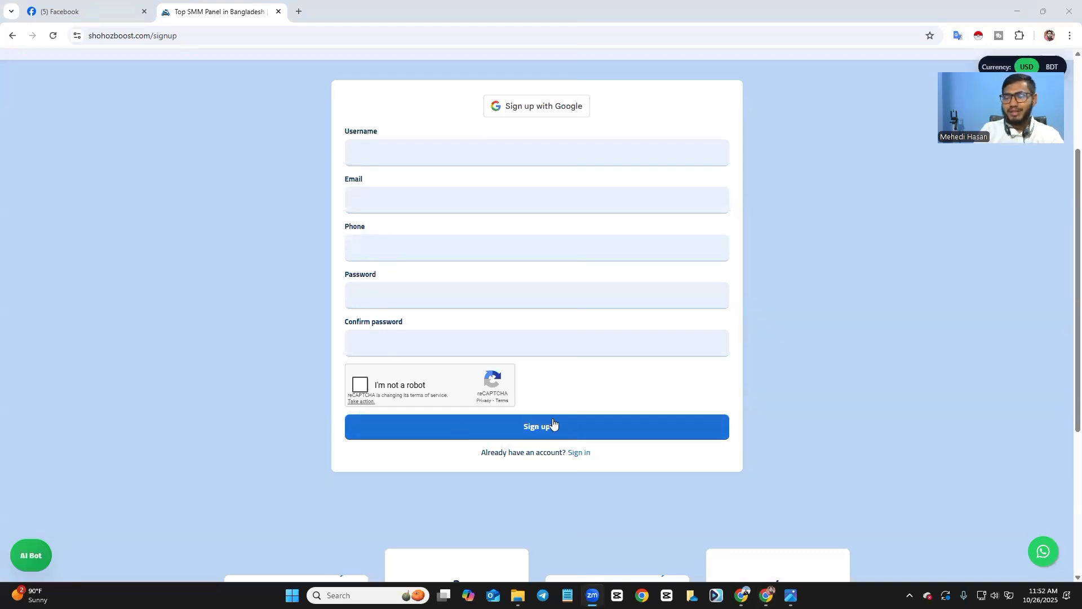
# Reload the New order page and open the Services list showing rates per 1000 and min/max orders.
pyautogui.moveTo(742, 595)
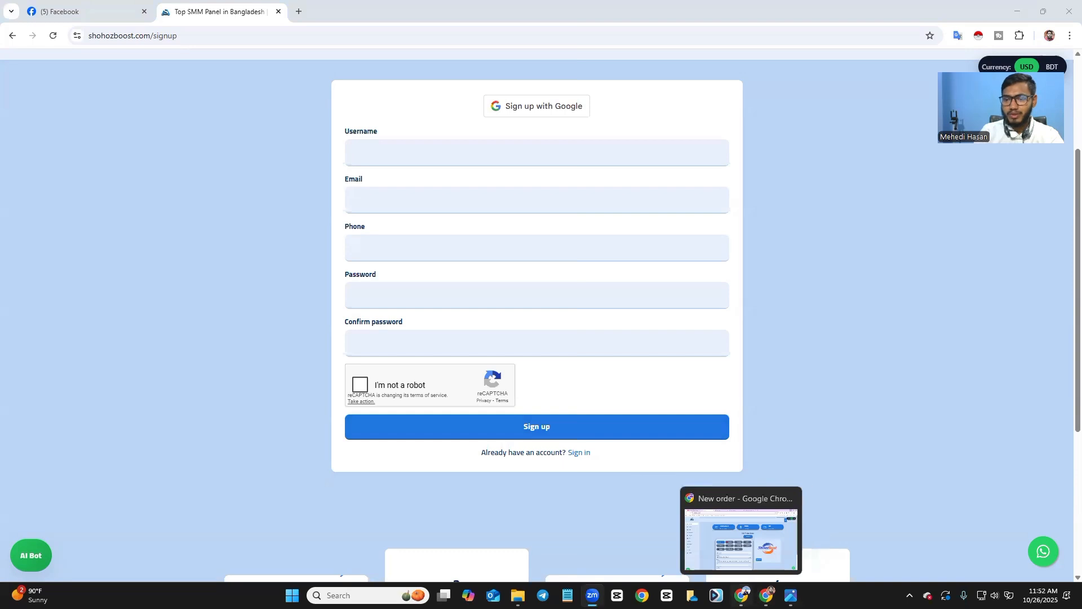
pyautogui.click(728, 559)
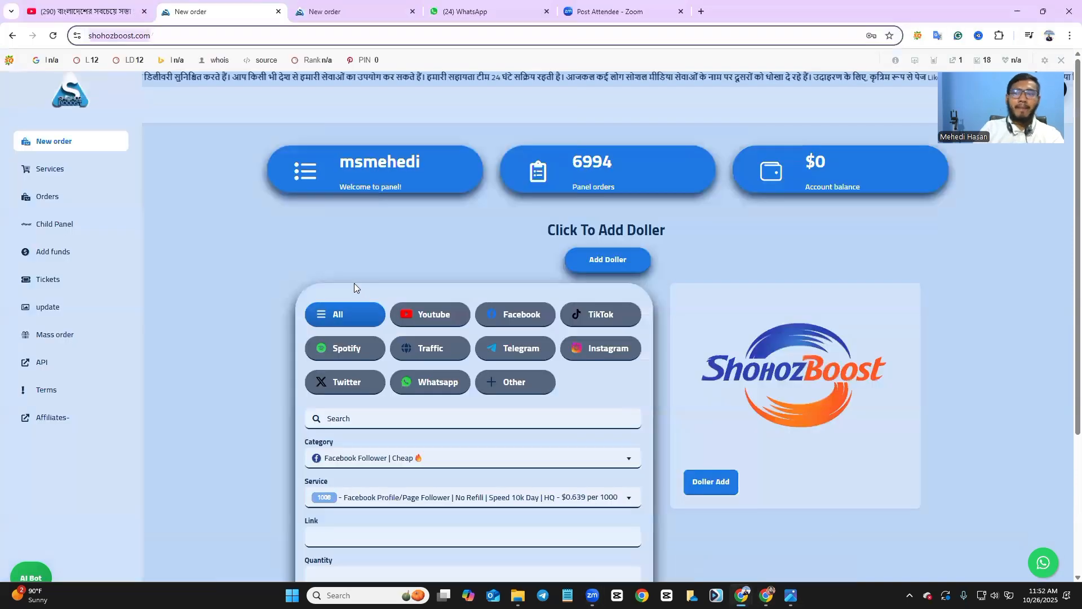
pyautogui.moveTo(978, 60); pyautogui.dragTo(977, 6)
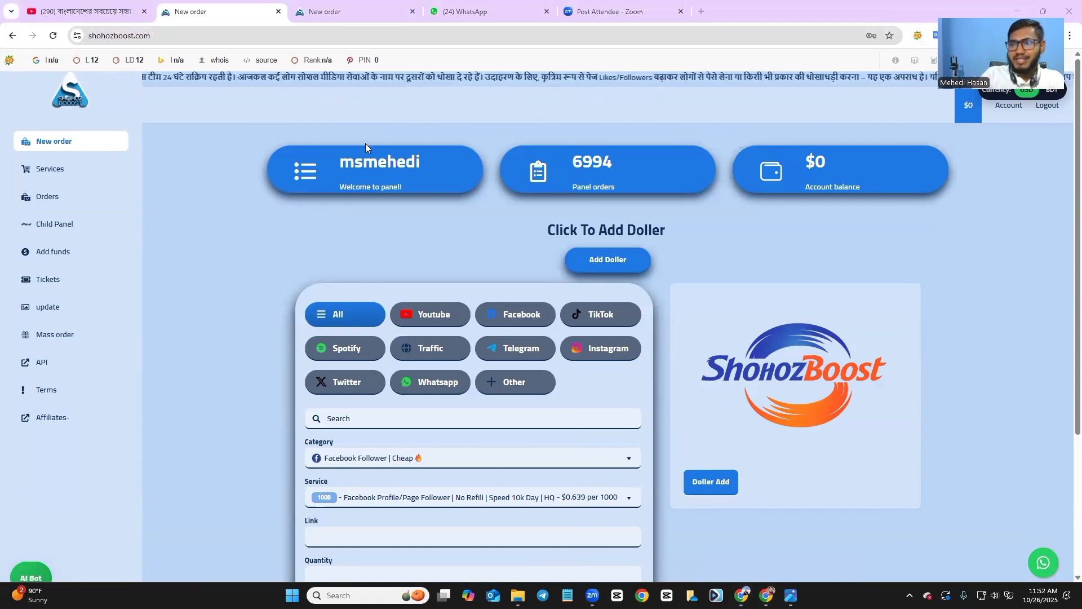
pyautogui.moveTo(987, 45); pyautogui.dragTo(996, 172)
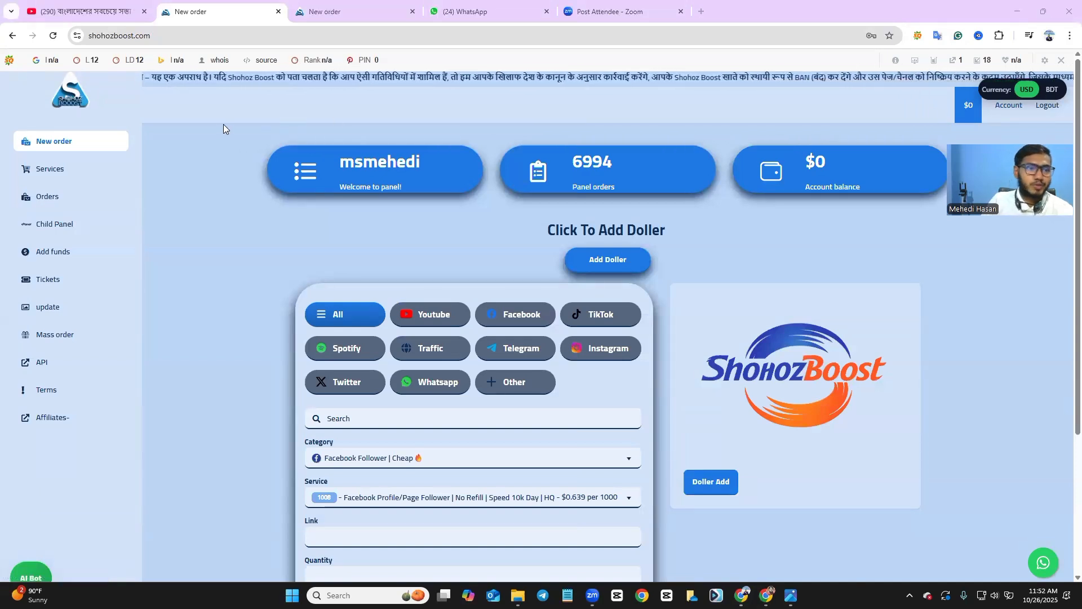
pyautogui.click(73, 148)
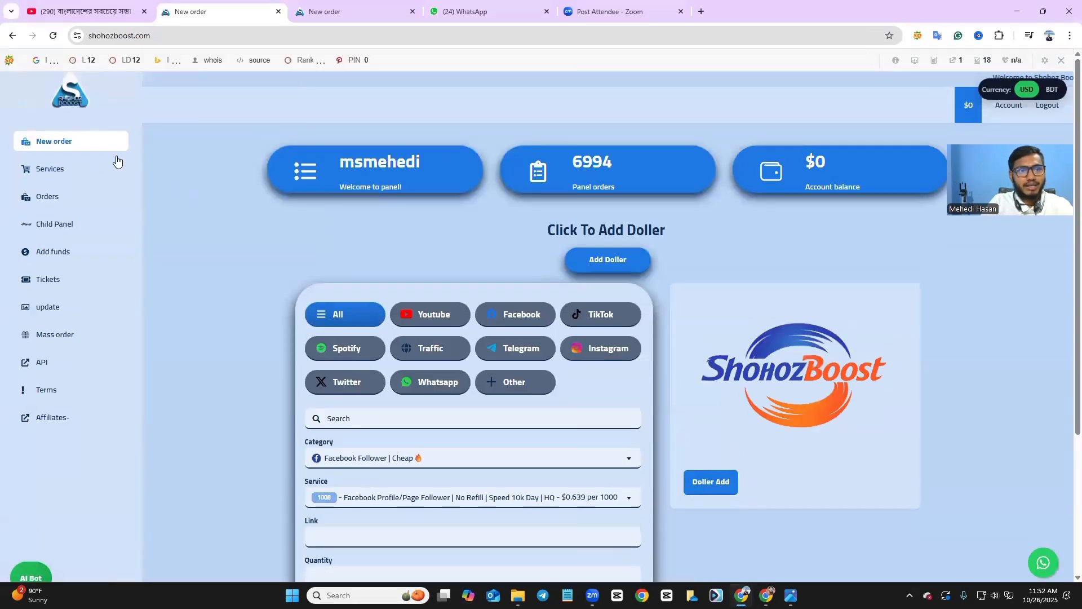
pyautogui.click(84, 170)
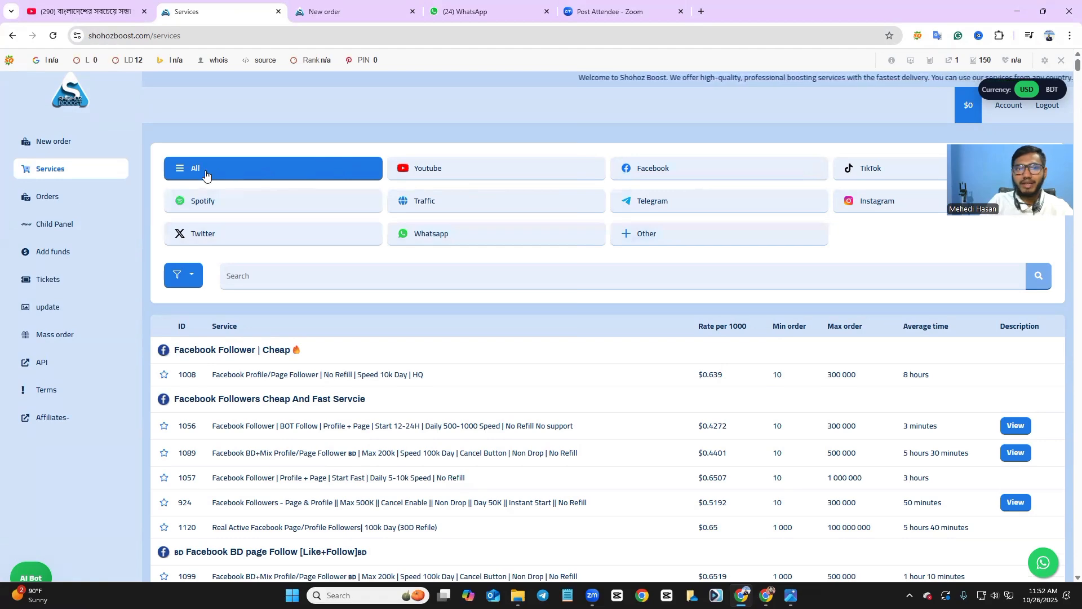
# Open the Orders page to view the still-empty order history table.
pyautogui.scroll(-2, 248, 325)
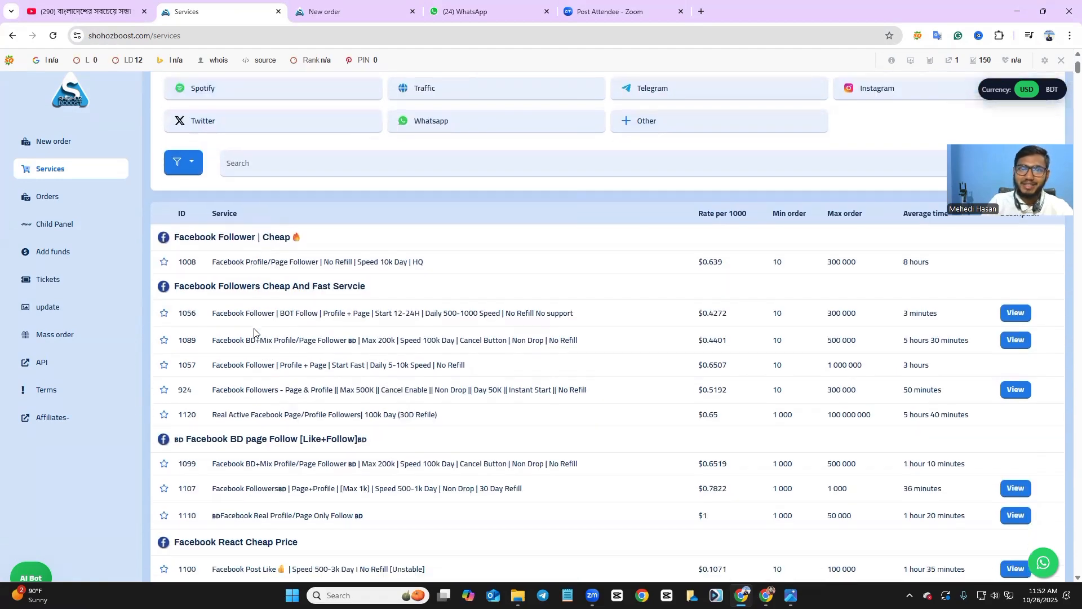
pyautogui.scroll(2, 266, 328)
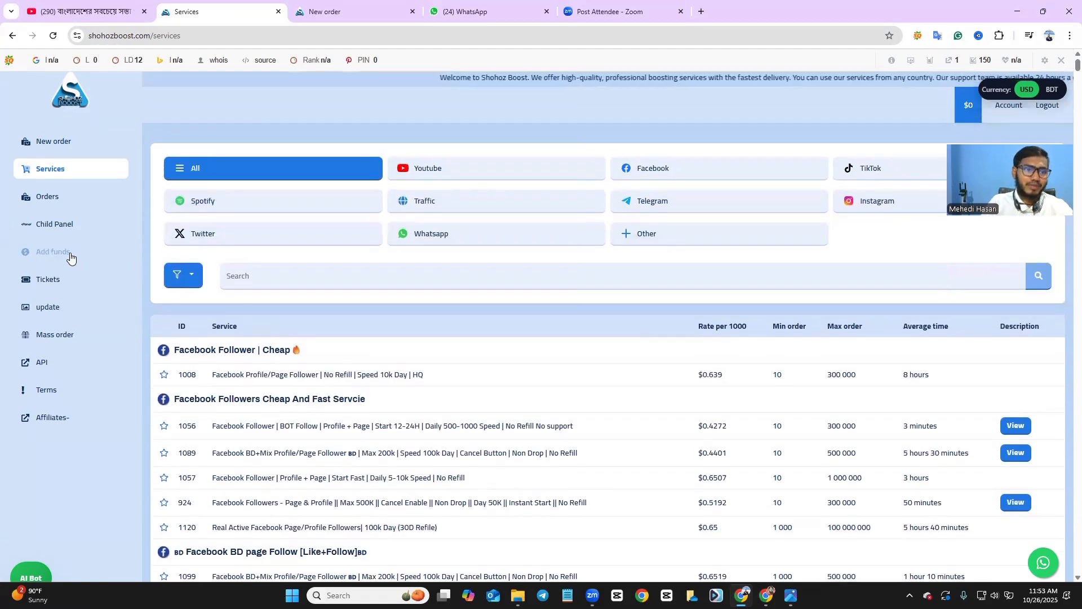
pyautogui.click(56, 204)
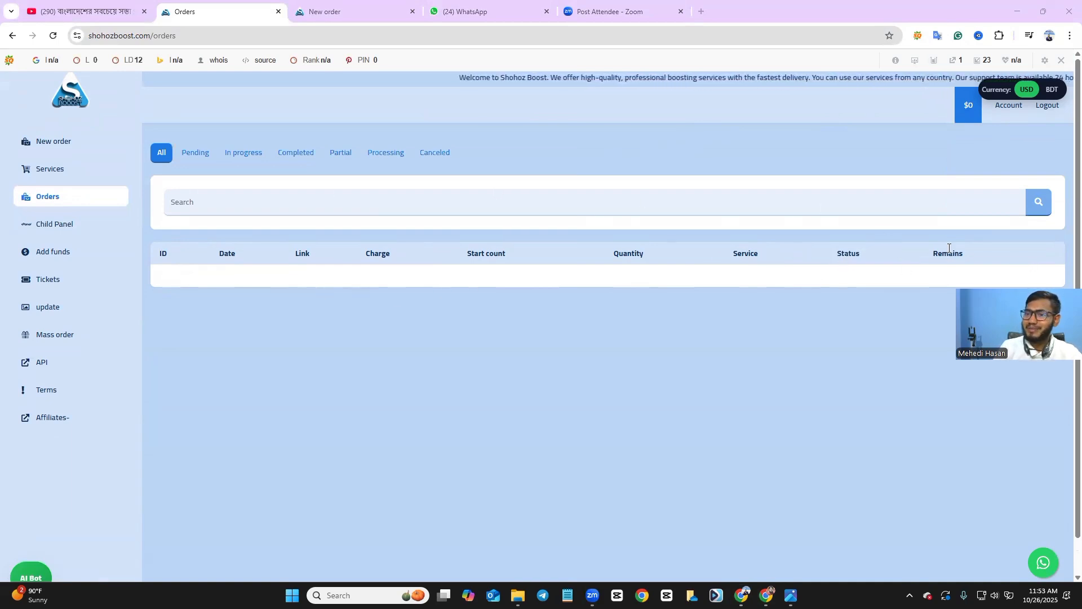
# Dismiss a stray text selection and go to the Child Panel setup page.
pyautogui.moveTo(3, 247); pyautogui.dragTo(69, 270)
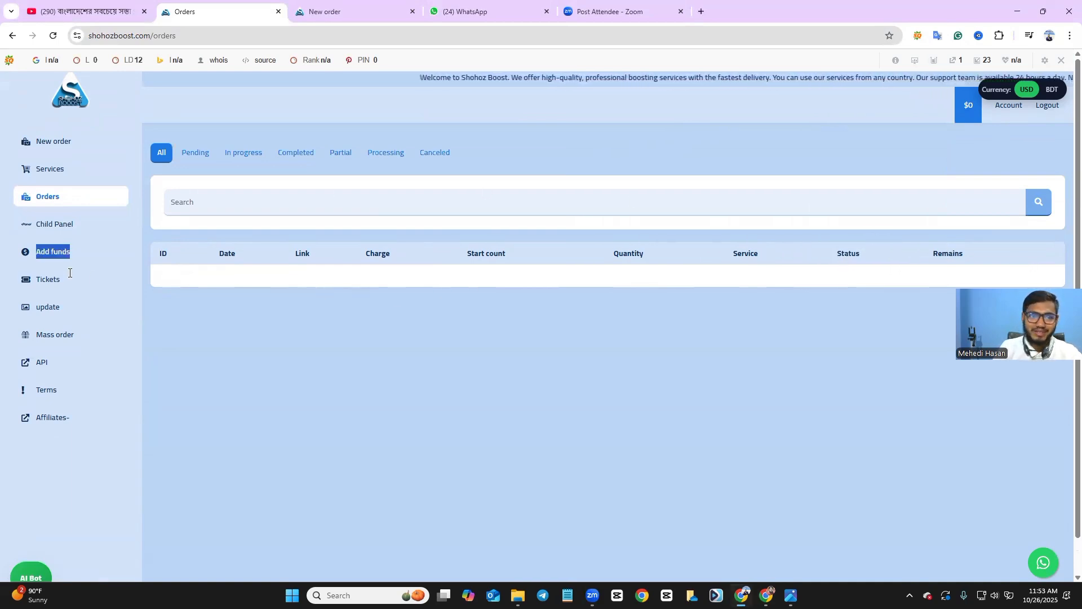
pyautogui.doubleClick(169, 252)
pyautogui.moveTo(201, 258); pyautogui.dragTo(519, 263)
pyautogui.click(294, 349)
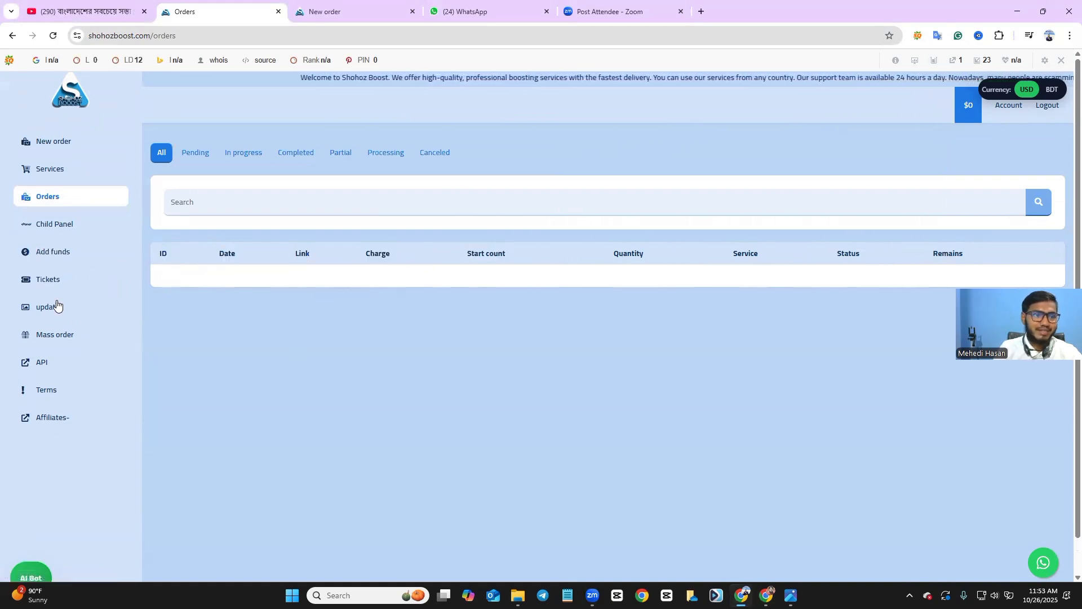
pyautogui.click(50, 226)
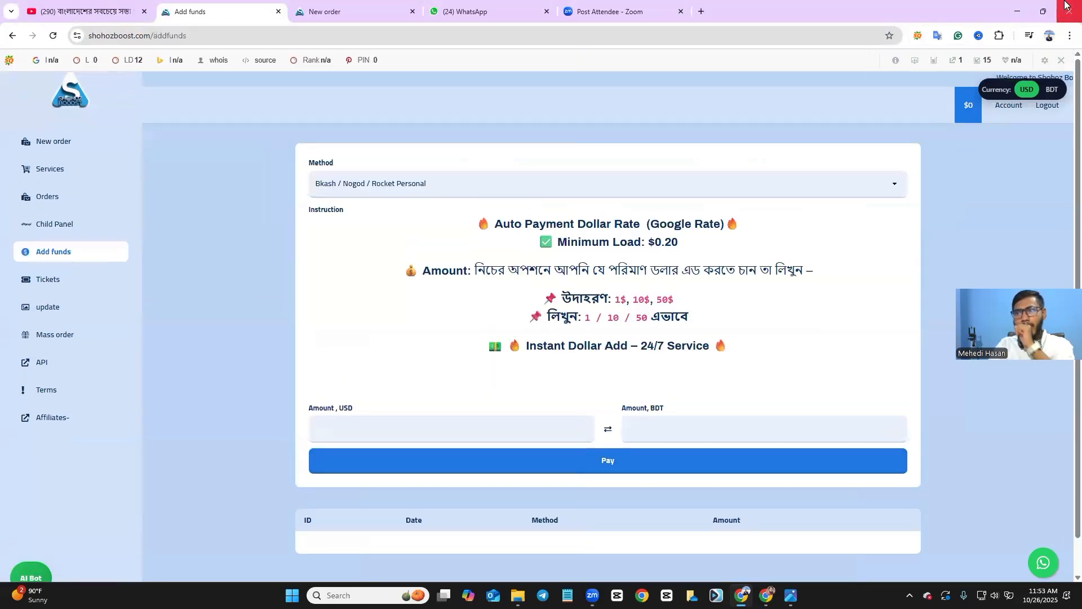
# Read the bKash/Nagad/Rocket Personal payment instructions and minimum load, then focus the USD amount field.
pyautogui.moveTo(1003, 87)
pyautogui.mouseDown()
pyautogui.moveTo(978, 55)
pyautogui.moveTo(992, 80)
pyautogui.mouseUp()
pyautogui.click(1000, 162)
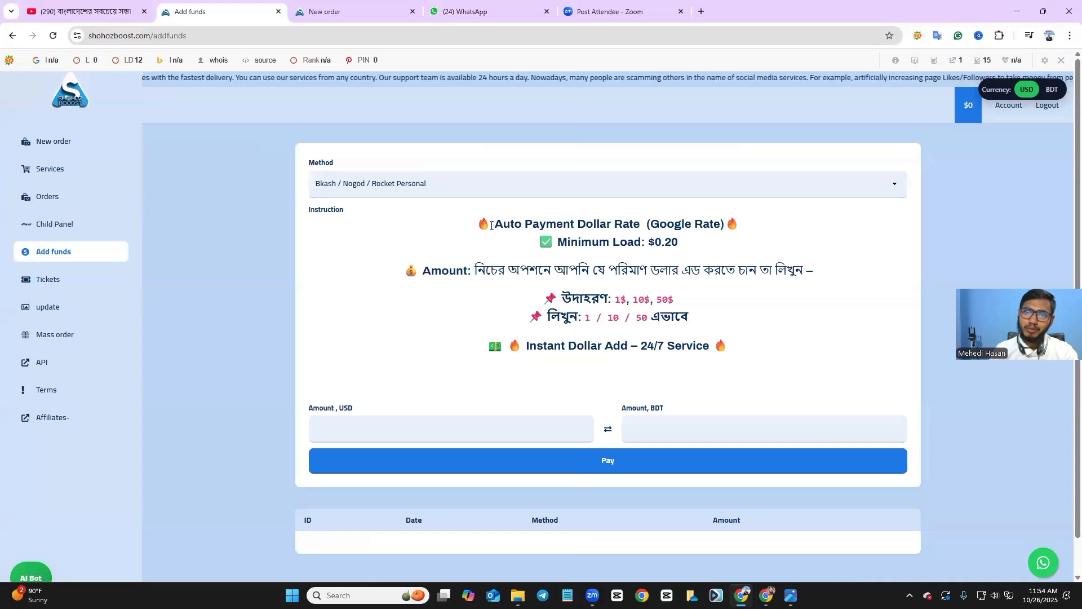
pyautogui.moveTo(491, 225); pyautogui.dragTo(591, 242)
pyautogui.click(709, 244)
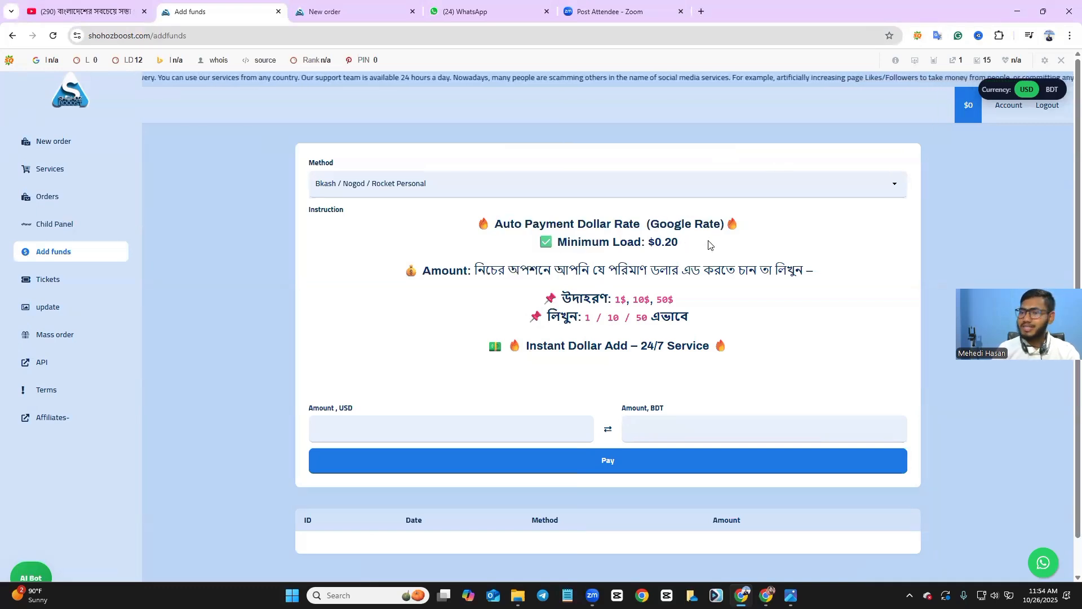
pyautogui.moveTo(491, 224); pyautogui.dragTo(699, 242)
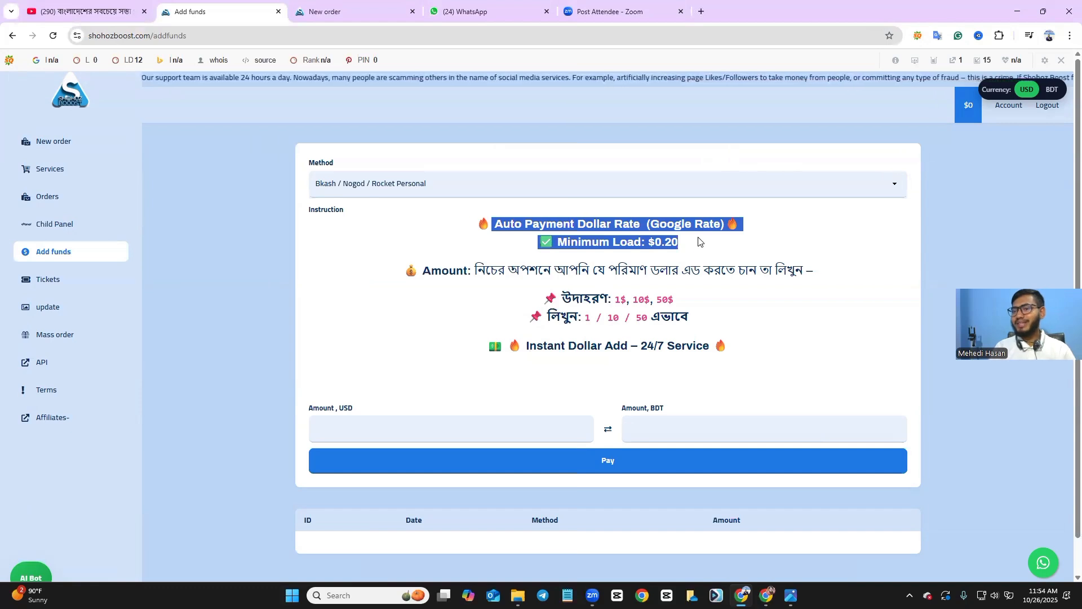
pyautogui.click(704, 245)
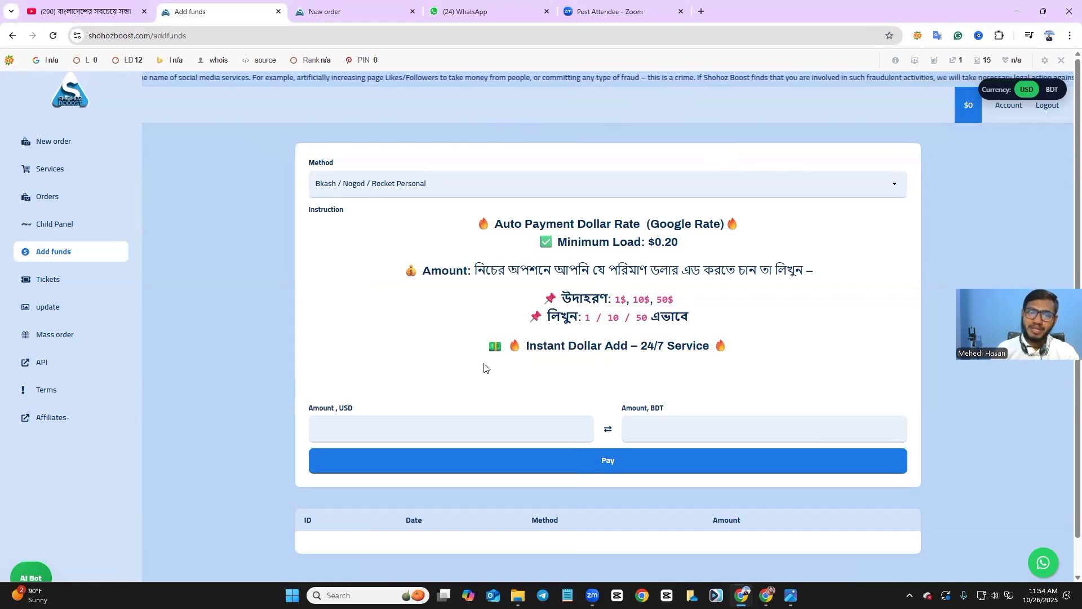
pyautogui.click(399, 429)
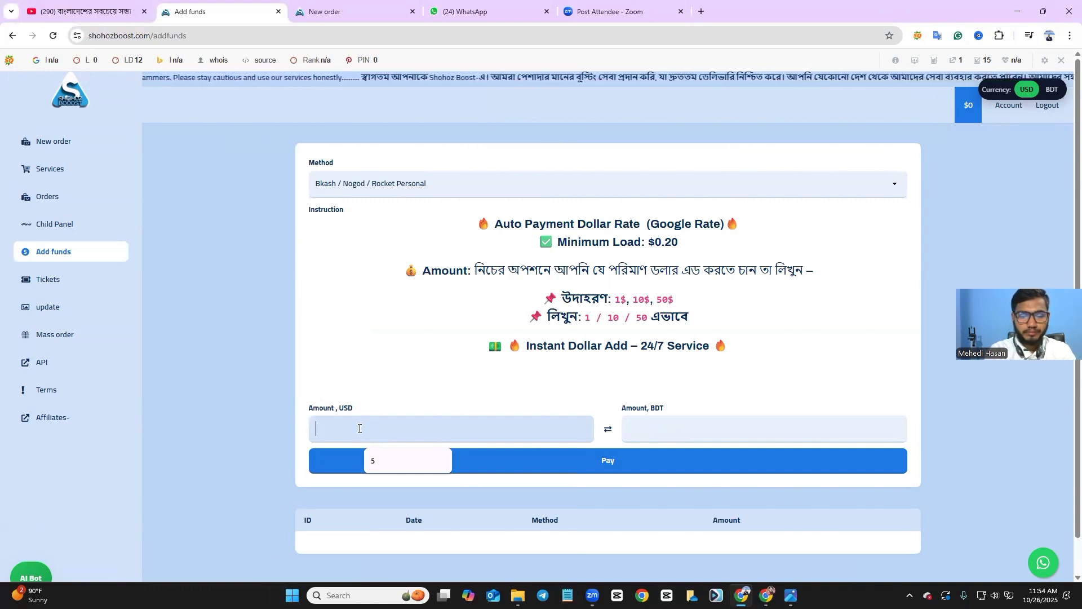
# Submit a 1.5 USD top-up (183.3 BDT), bringing up the 184 BDT bKash checkout.
pyautogui.write('0')
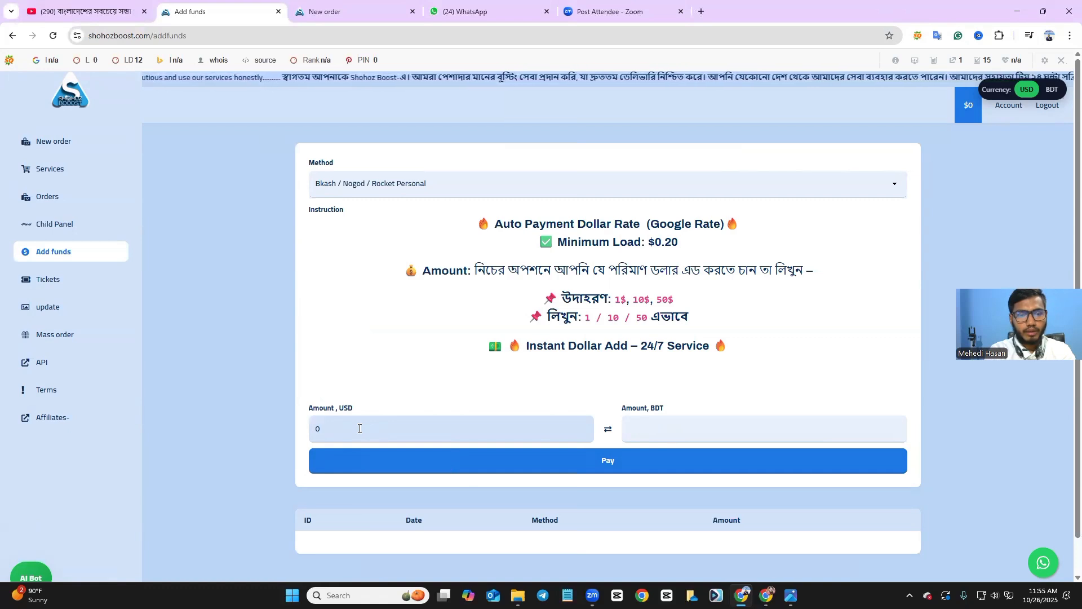
pyautogui.press('BackSpace')
pyautogui.write('1')
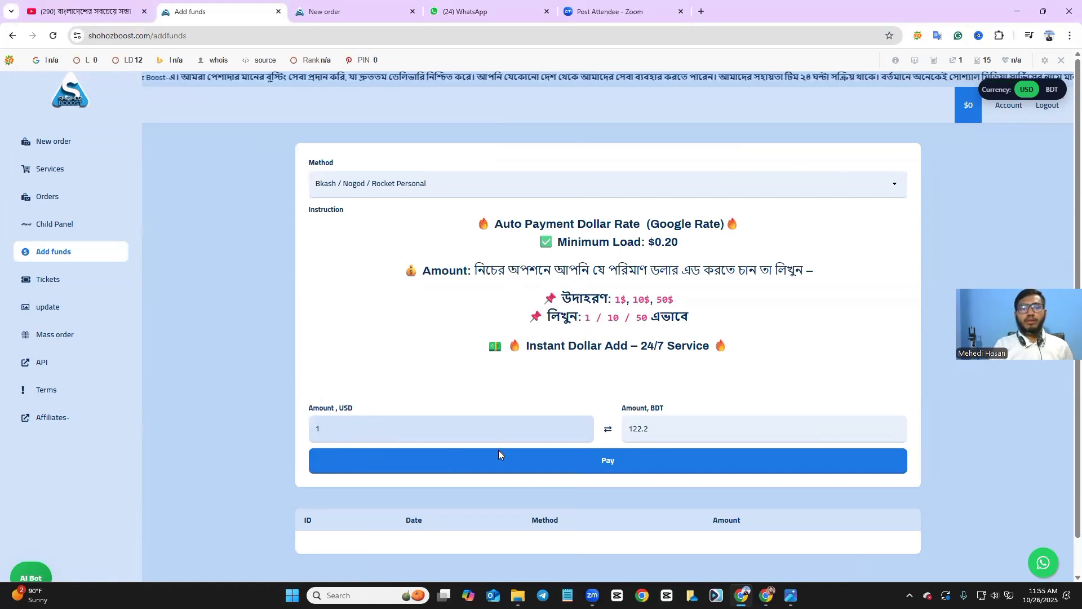
pyautogui.scroll(-1, 648, 445)
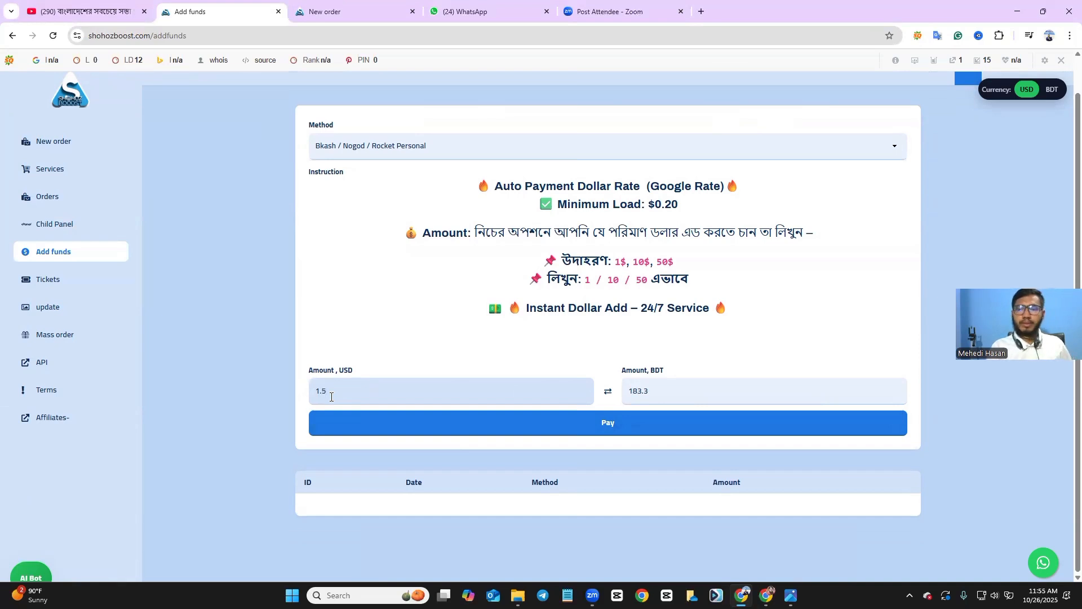
pyautogui.click(662, 399)
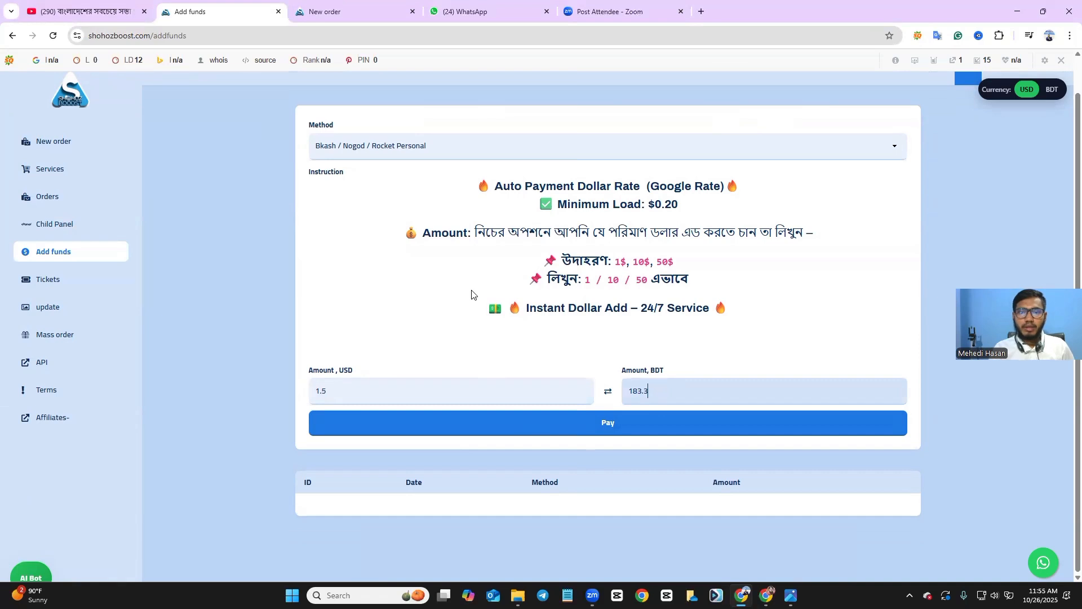
pyautogui.click(506, 433)
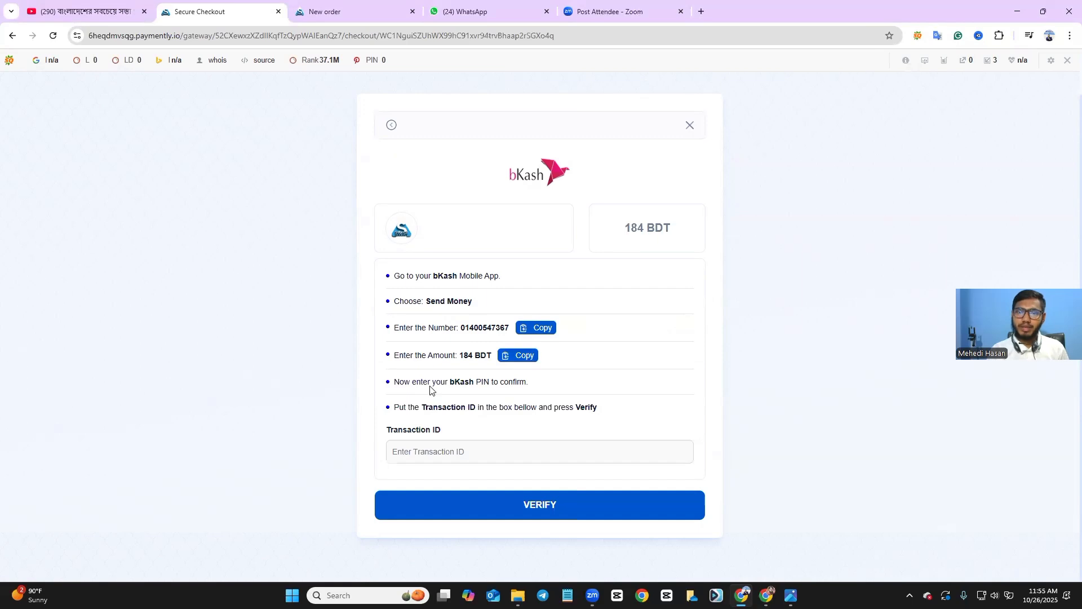
# Close the manual bKash Send Money checkout without entering a transaction ID.
pyautogui.click(445, 454)
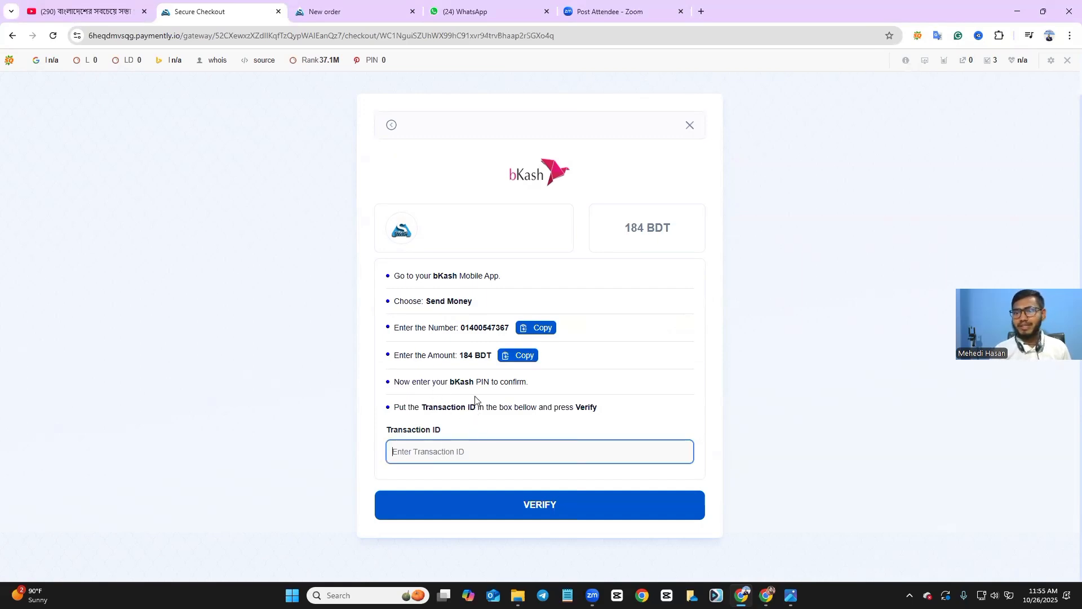
pyautogui.scroll(1, 489, 345)
pyautogui.click(690, 179)
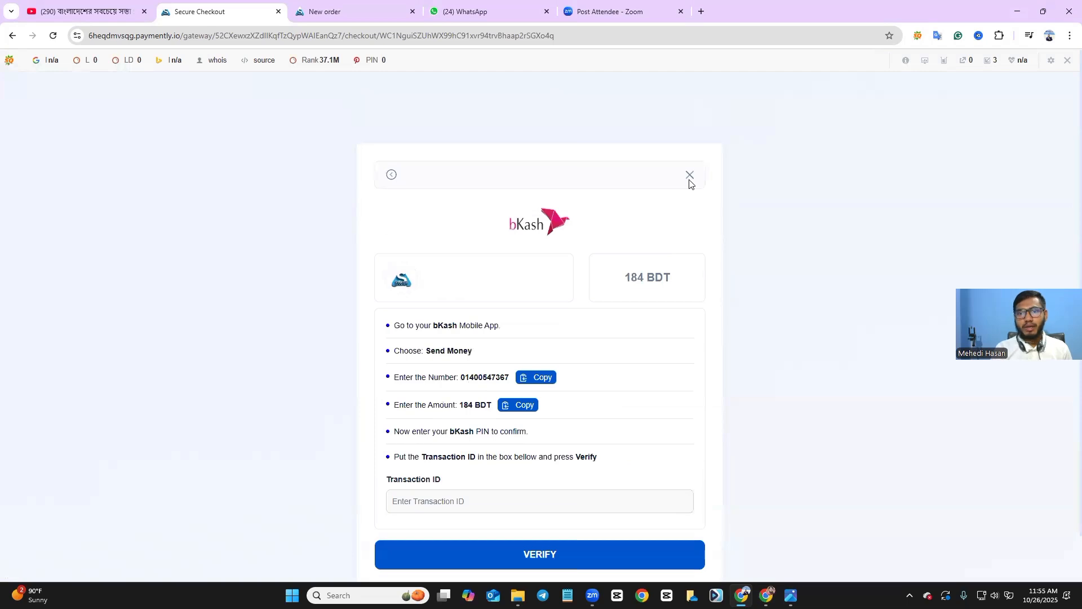
pyautogui.click(690, 180)
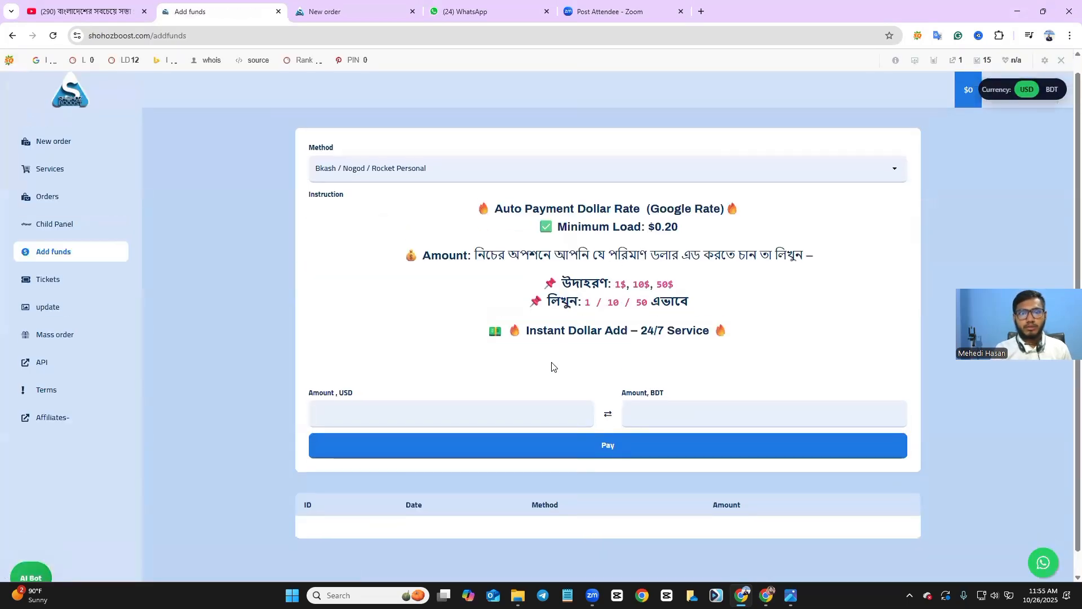
# Resubmit the 1.5 USD top-up and pay through bKash Merchant Live for ৳183.31.
pyautogui.click(478, 414)
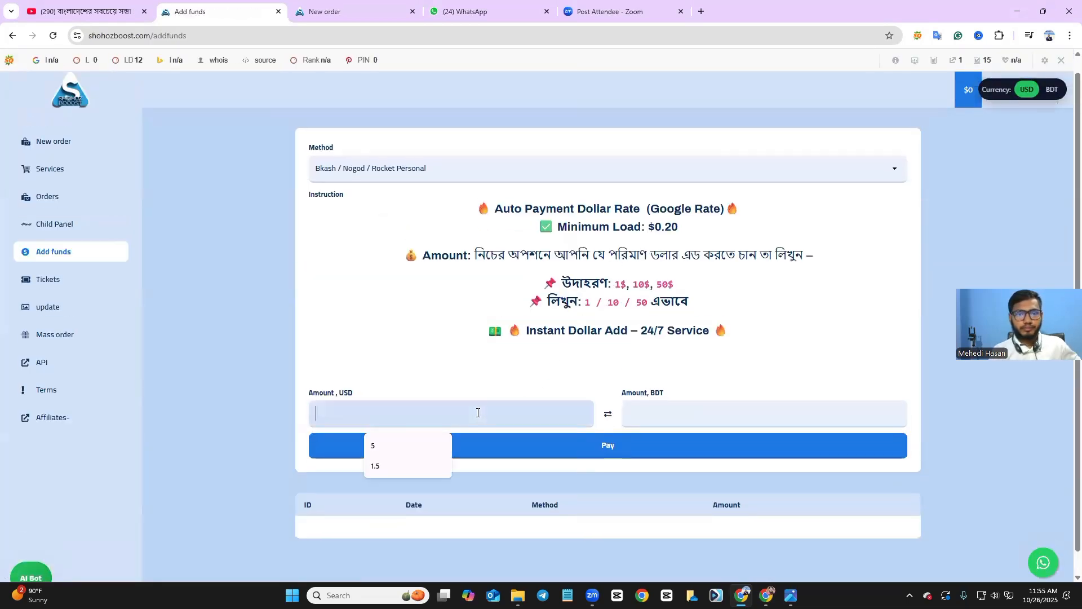
pyautogui.click(423, 467)
pyautogui.click(582, 451)
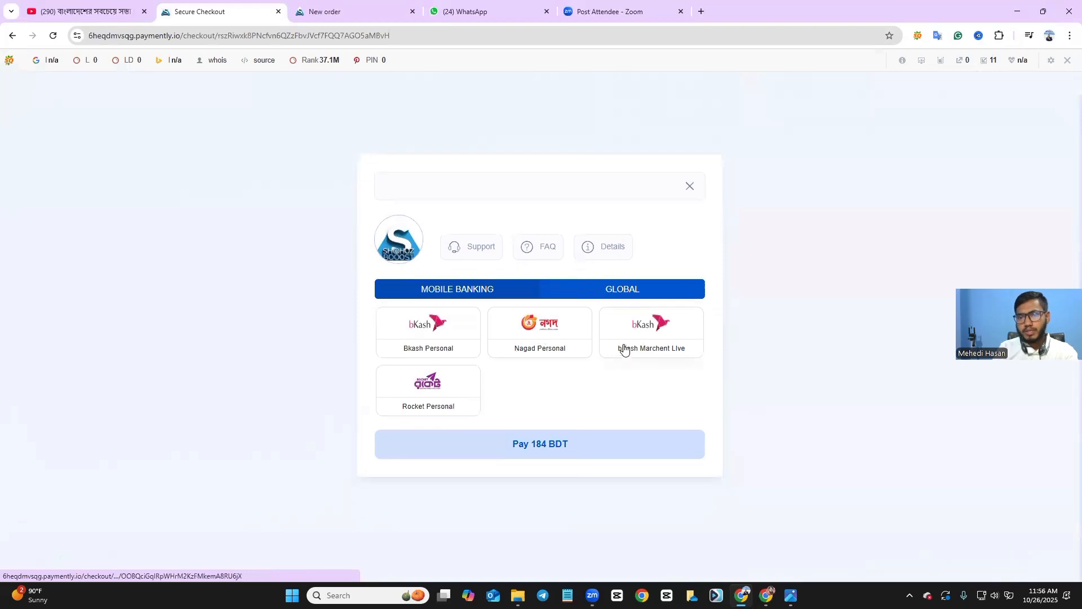
pyautogui.click(635, 335)
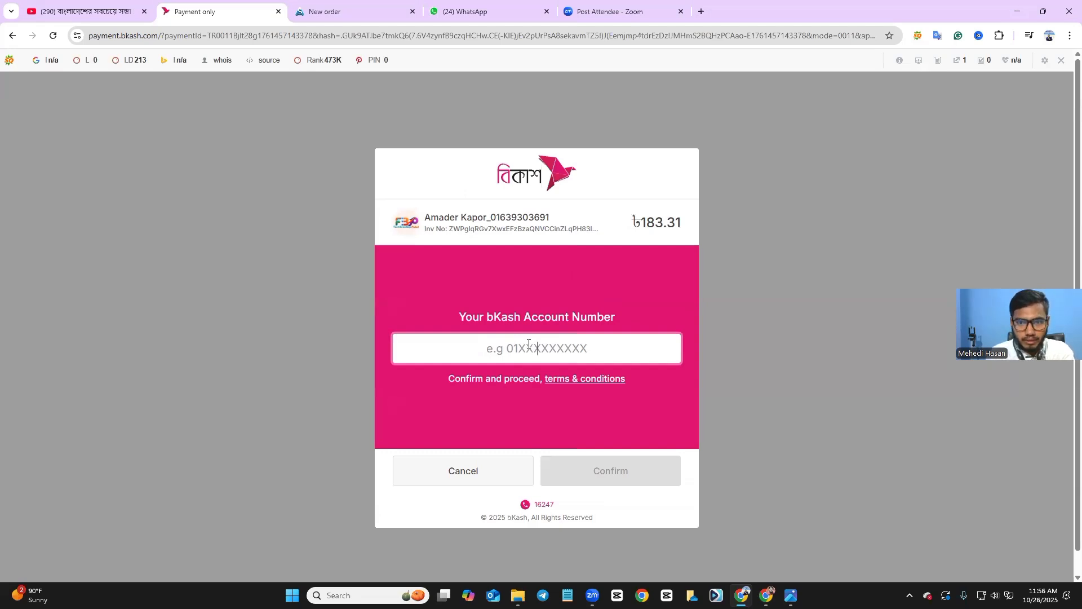
# Enter the bKash account number and PIN to authorise the ৳183.31 payment, crediting $1.5.
pyautogui.hotkey('ctrl', 'v')
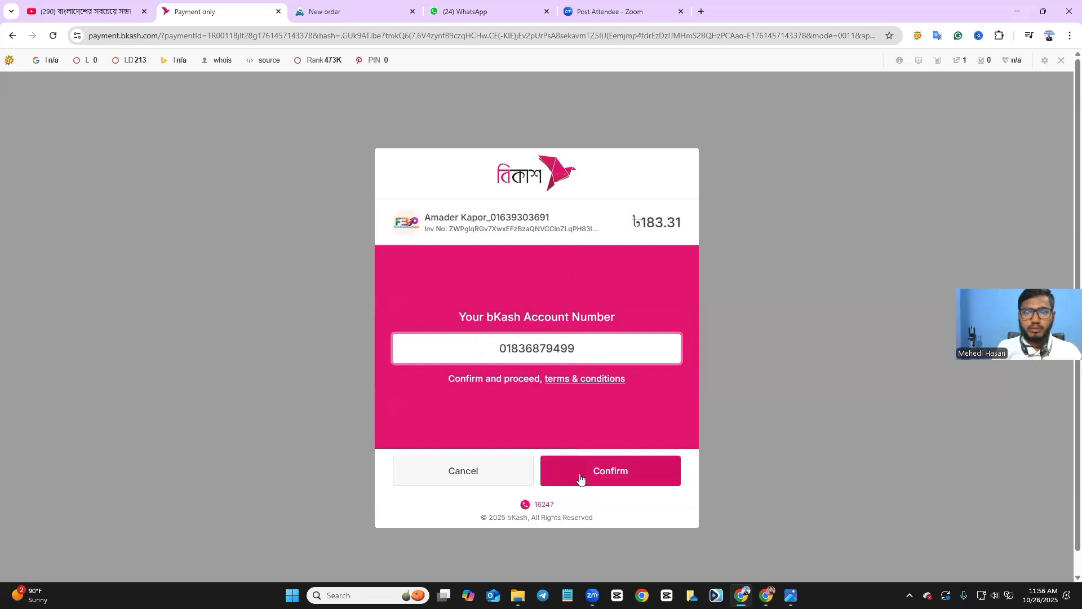
pyautogui.click(583, 479)
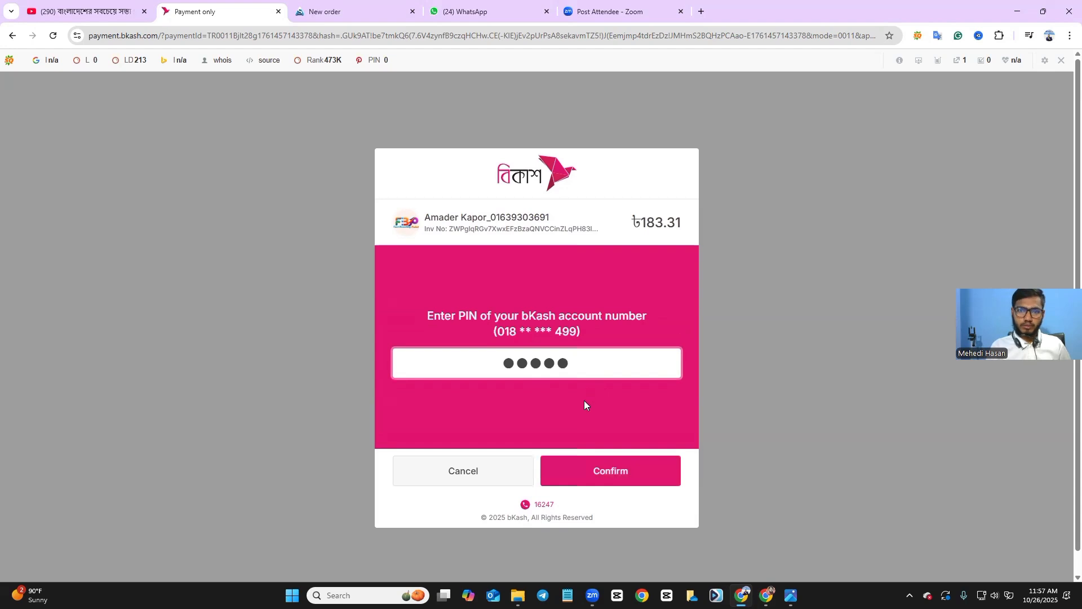
pyautogui.press('Return')
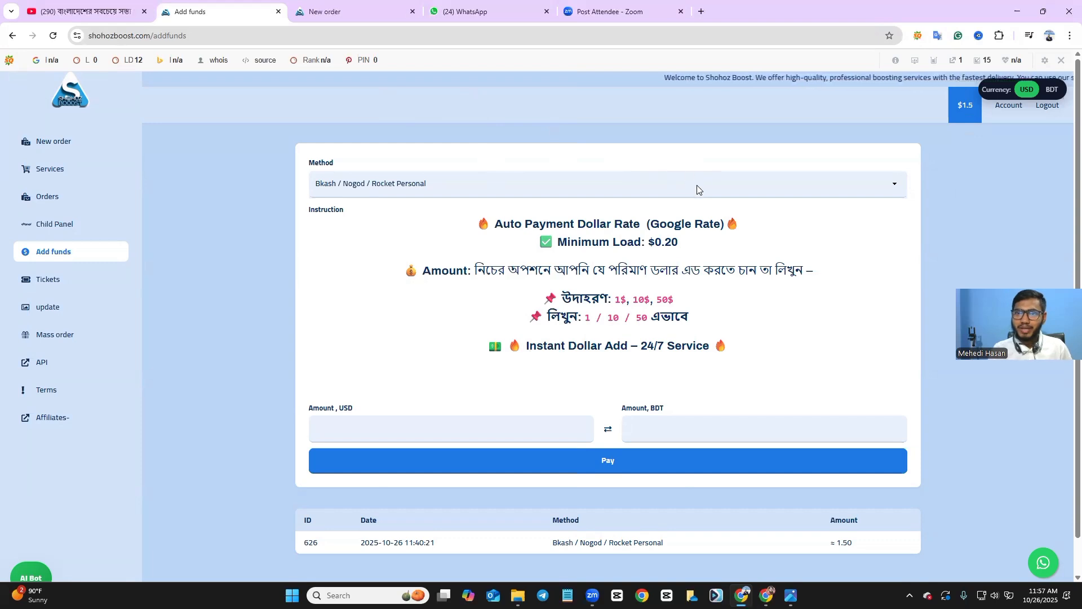
pyautogui.scroll(-1, 908, 113)
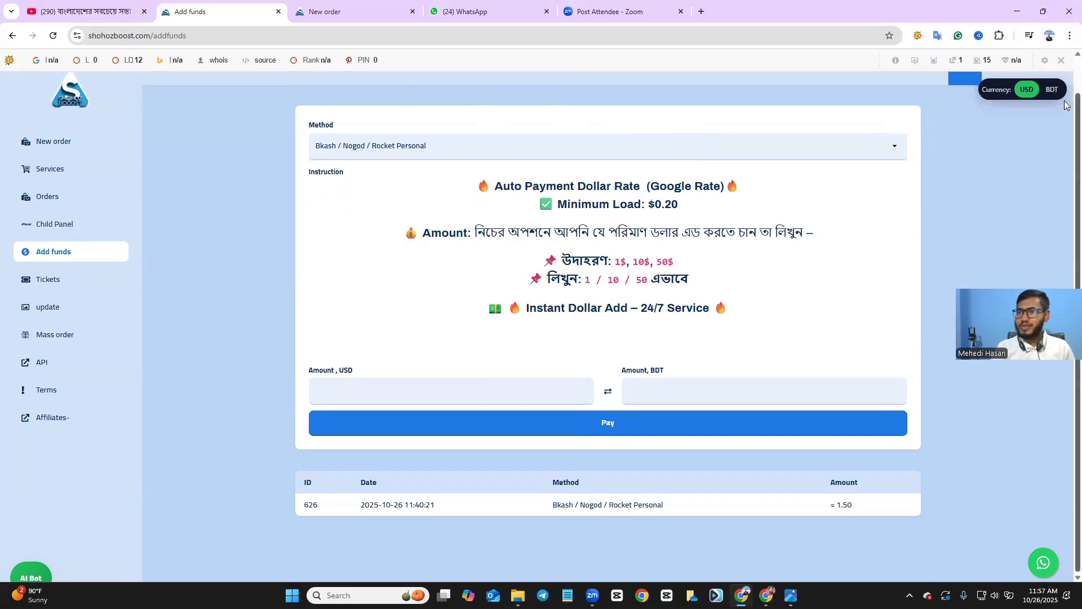
pyautogui.scroll(1, 930, 113)
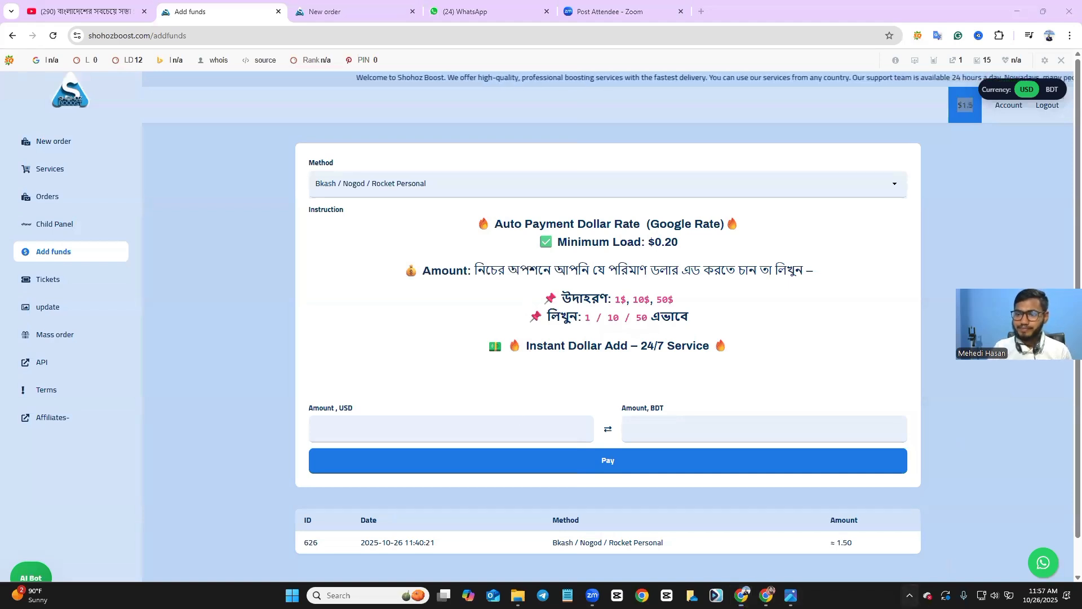
pyautogui.click(909, 596)
pyautogui.click(890, 539)
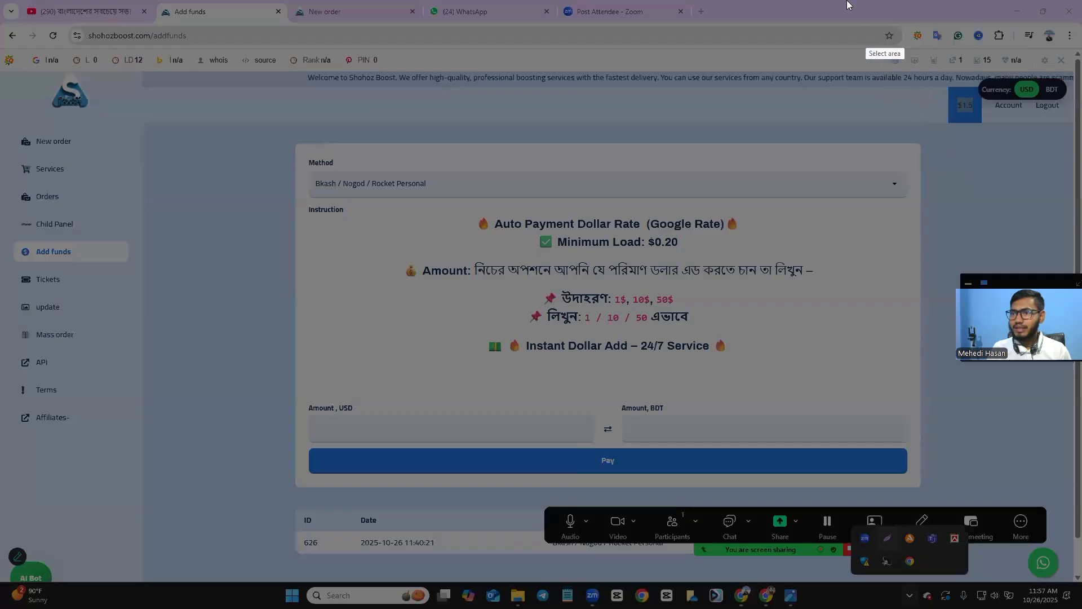
pyautogui.moveTo(847, 0)
pyautogui.mouseDown()
pyautogui.moveTo(1008, 425)
pyautogui.moveTo(984, 289)
pyautogui.moveTo(1008, 256)
pyautogui.mouseUp()
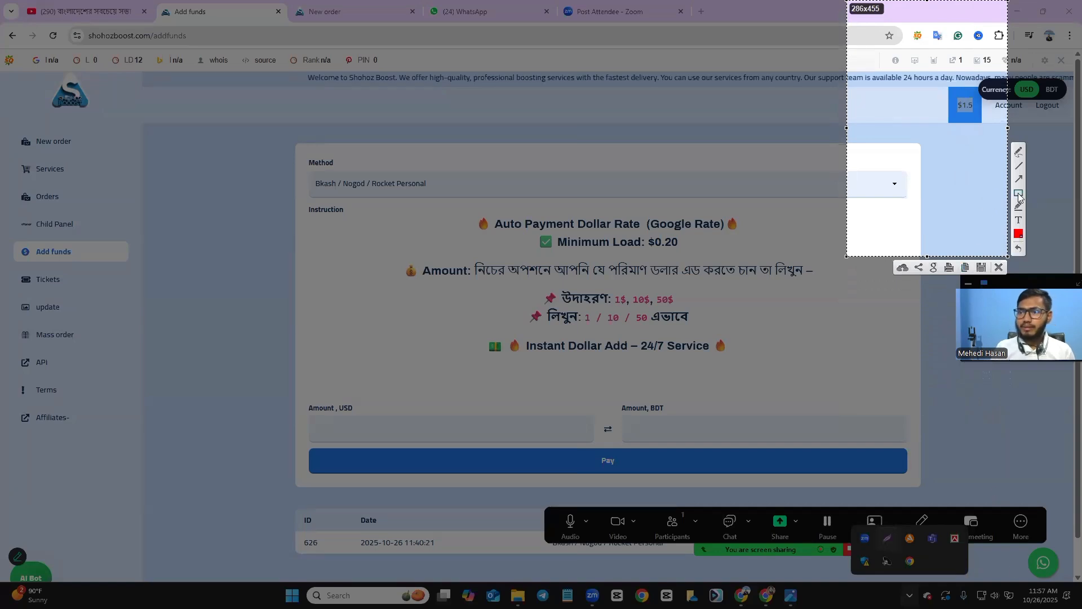
pyautogui.moveTo(948, 88); pyautogui.dragTo(981, 124)
pyautogui.click(1000, 269)
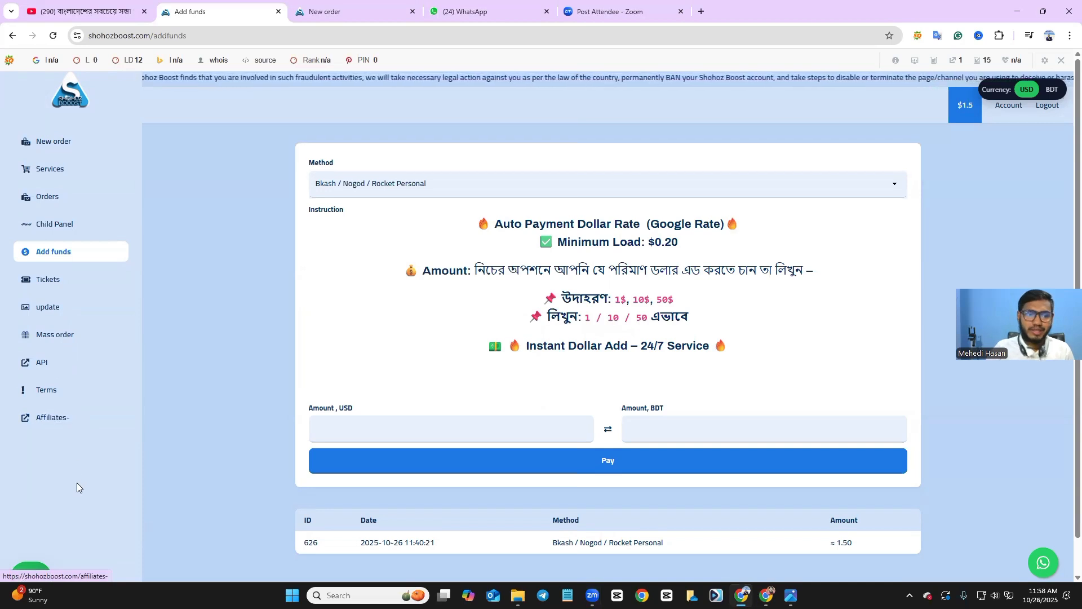
pyautogui.scroll(-1, 32, 577)
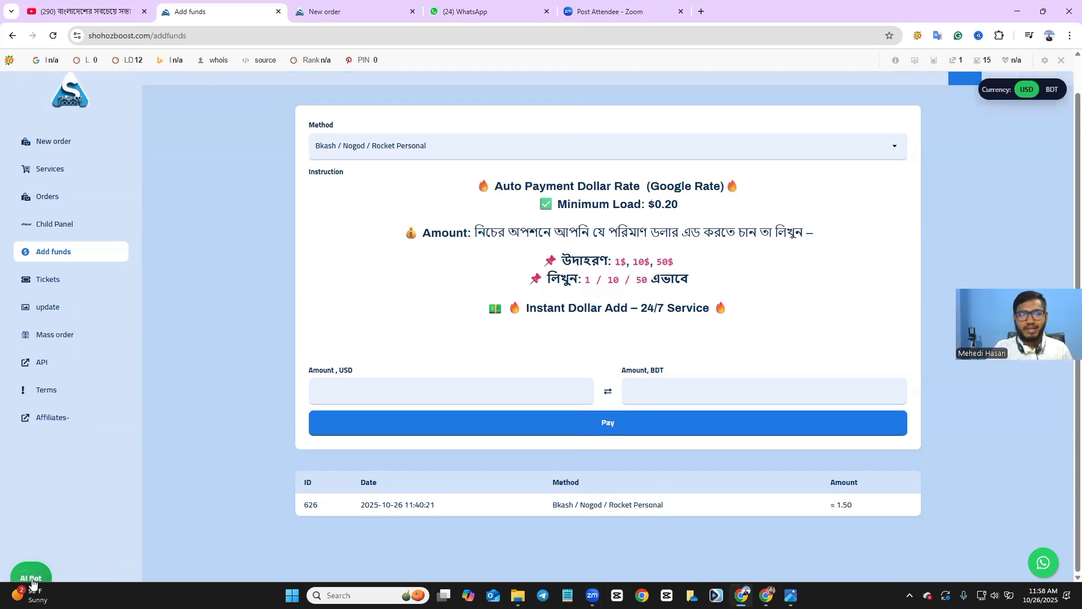
pyautogui.click(32, 581)
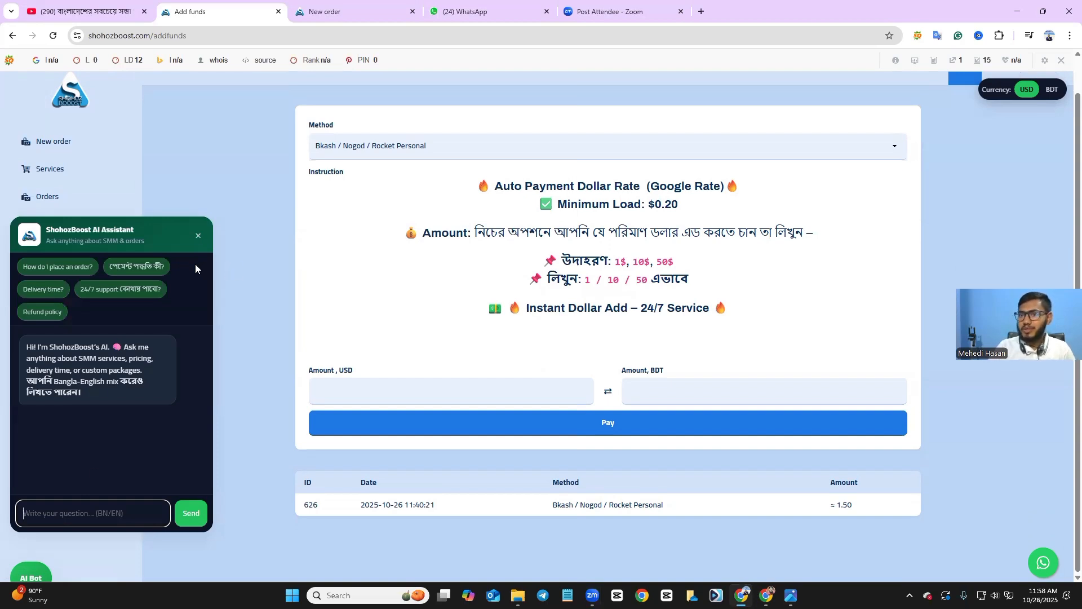
pyautogui.click(195, 235)
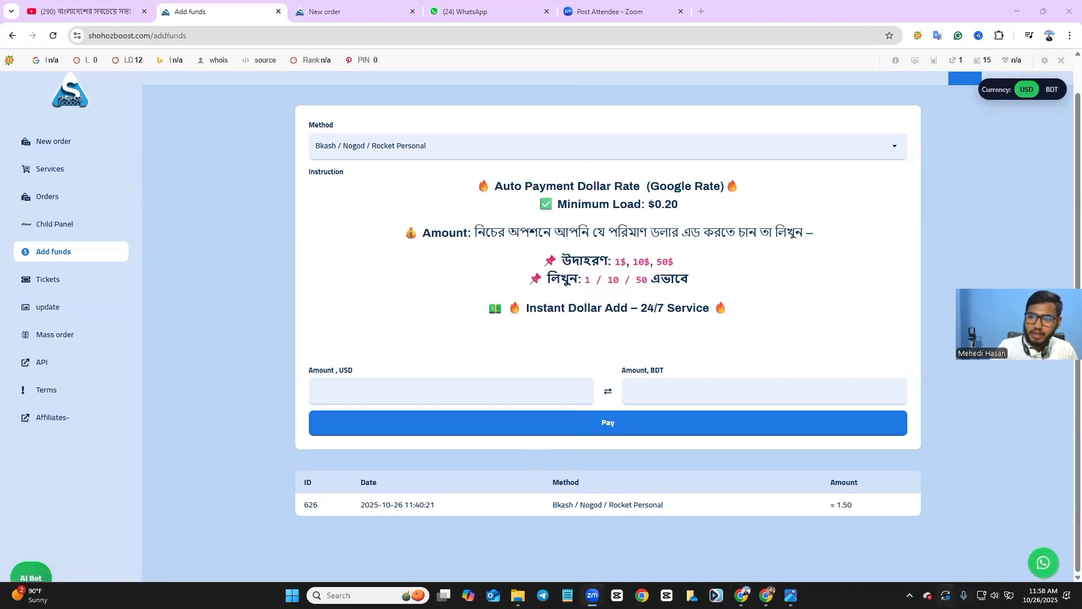
pyautogui.click(909, 596)
pyautogui.click(887, 538)
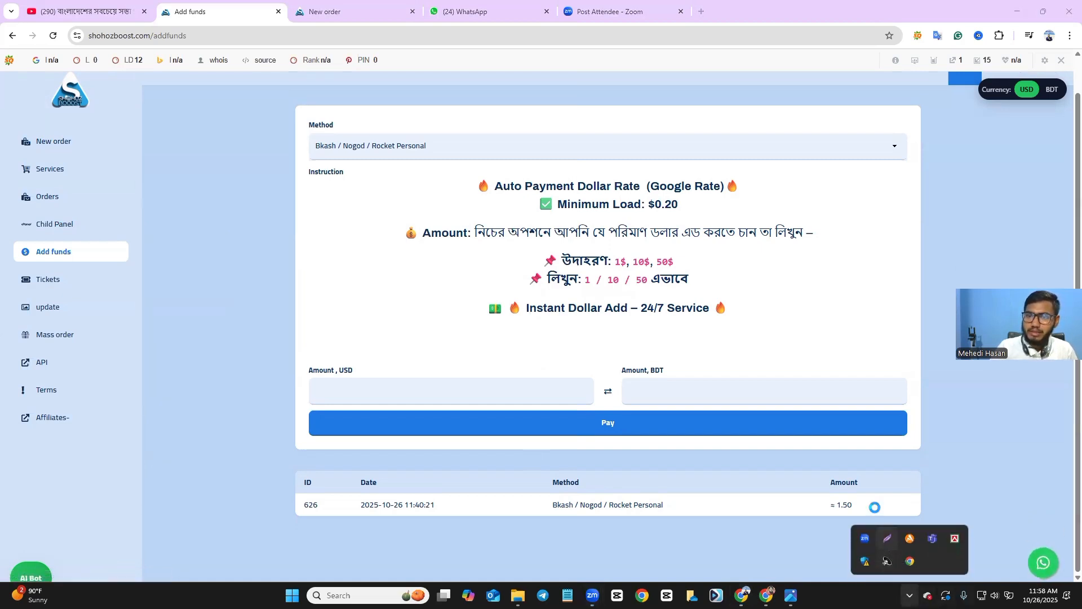
pyautogui.moveTo(785, 381); pyautogui.dragTo(1081, 588)
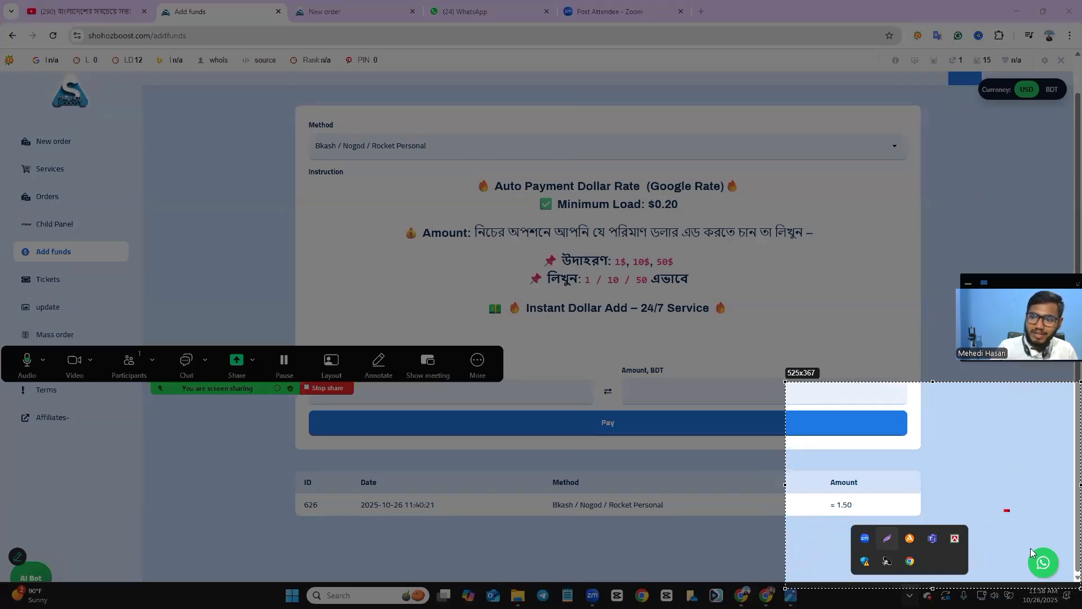
pyautogui.moveTo(1004, 509); pyautogui.dragTo(1075, 579)
pyautogui.moveTo(1023, 547); pyautogui.dragTo(1072, 579)
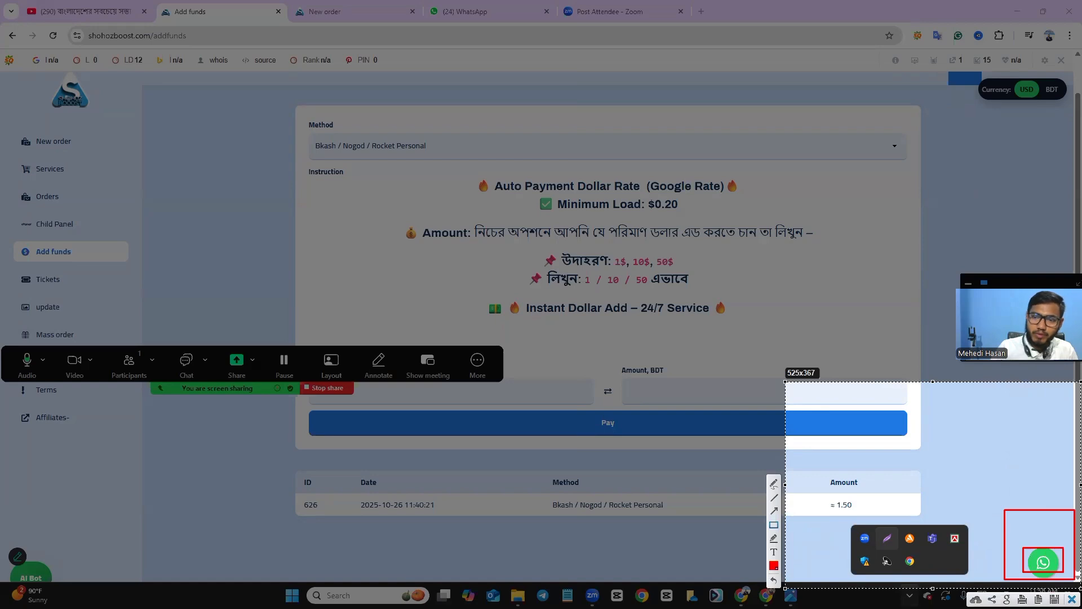
pyautogui.press('Escape')
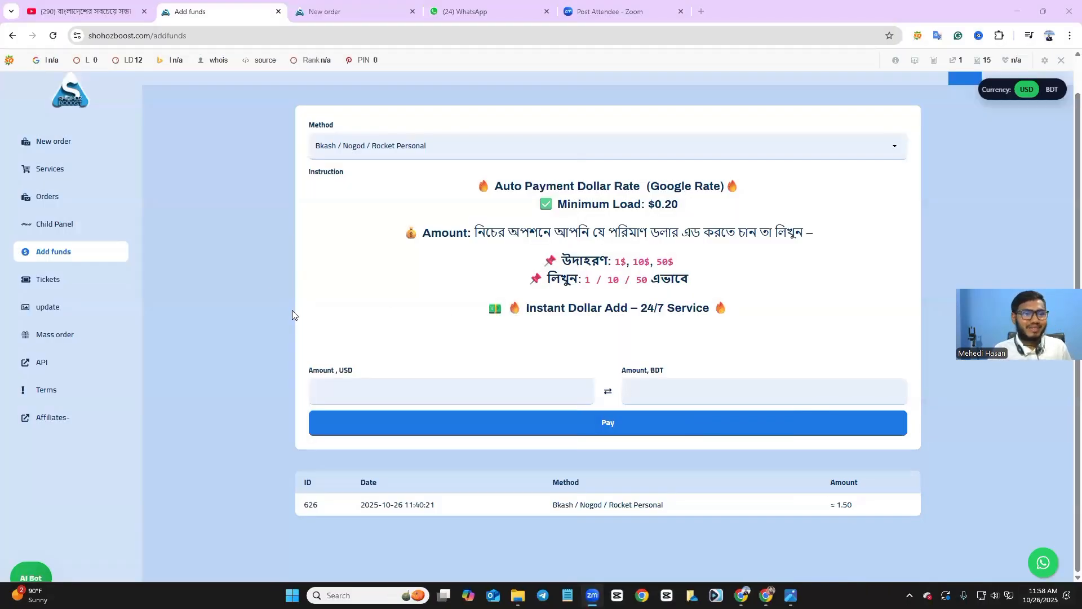
# Show the Services page filtered to Facebook and scroll through its follower and reaction rates.
pyautogui.click(69, 169)
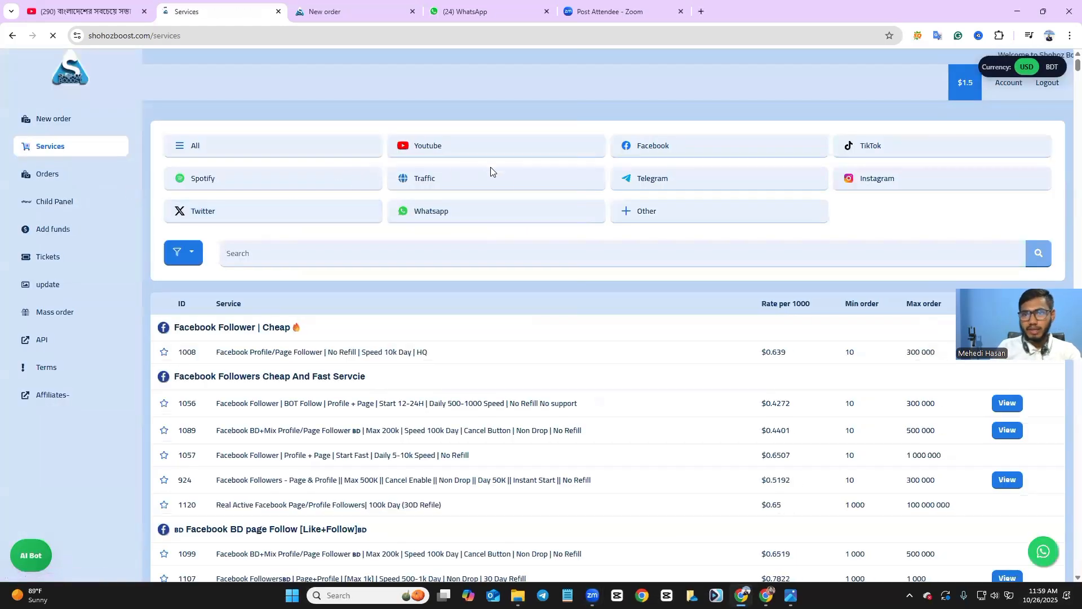
pyautogui.click(651, 154)
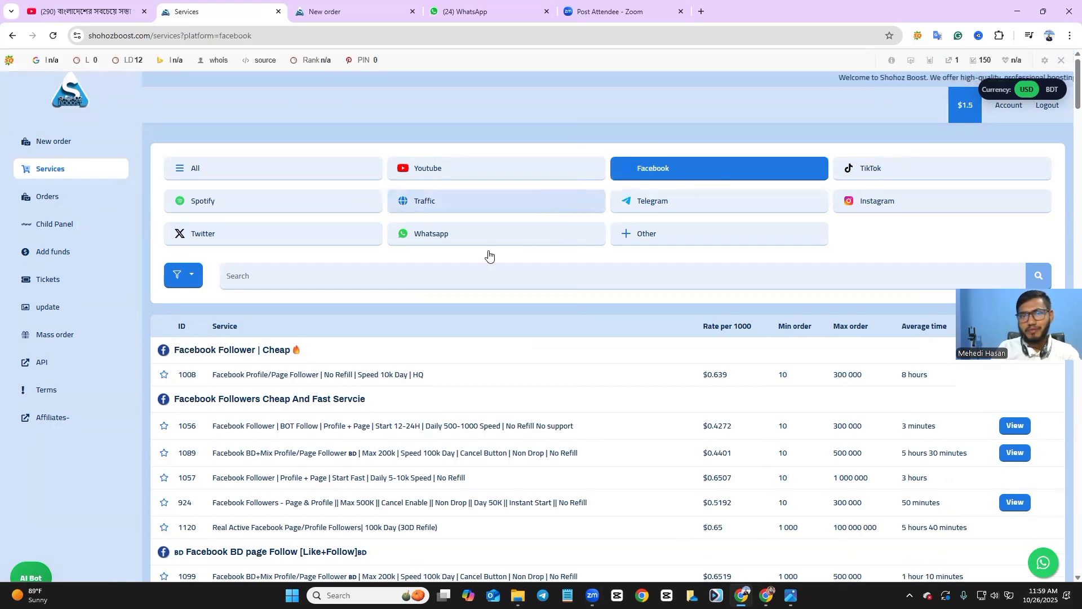
pyautogui.scroll(-3, 366, 279)
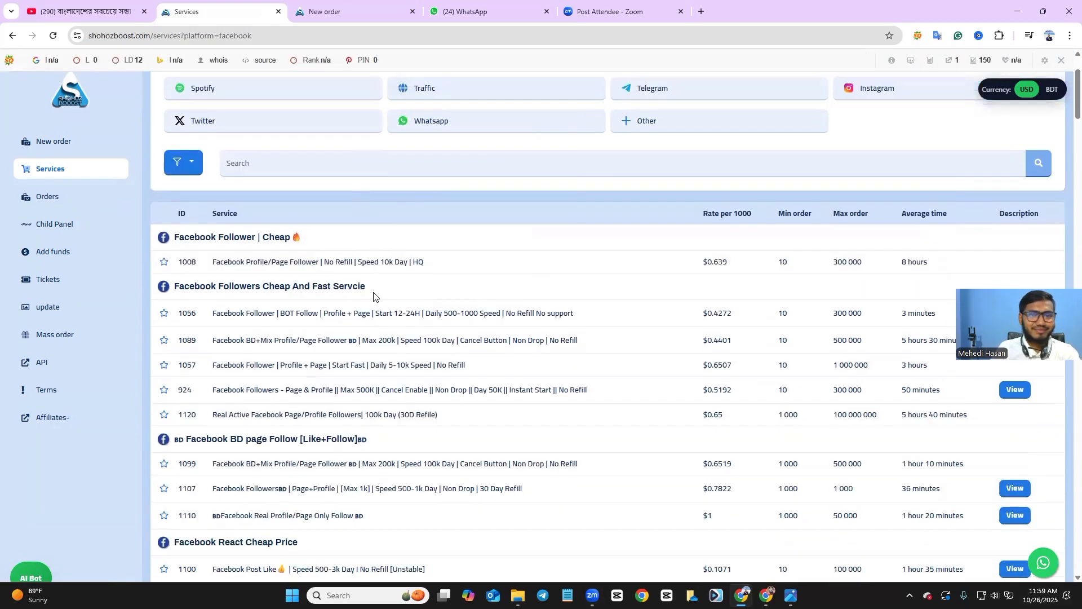
pyautogui.scroll(3, 377, 289)
pyautogui.scroll(-3, 375, 285)
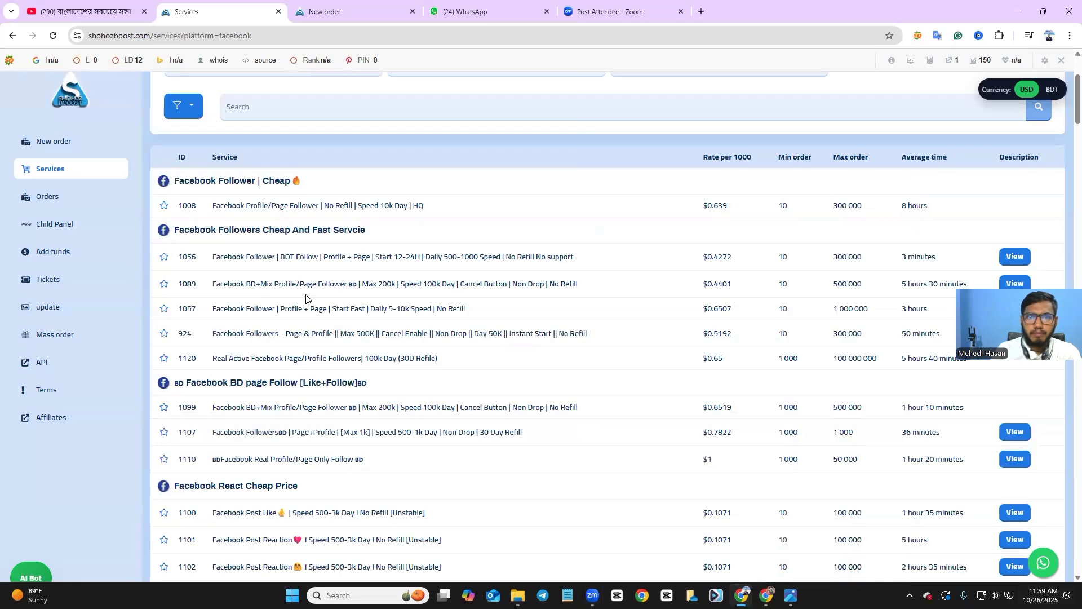
pyautogui.scroll(-2, 369, 274)
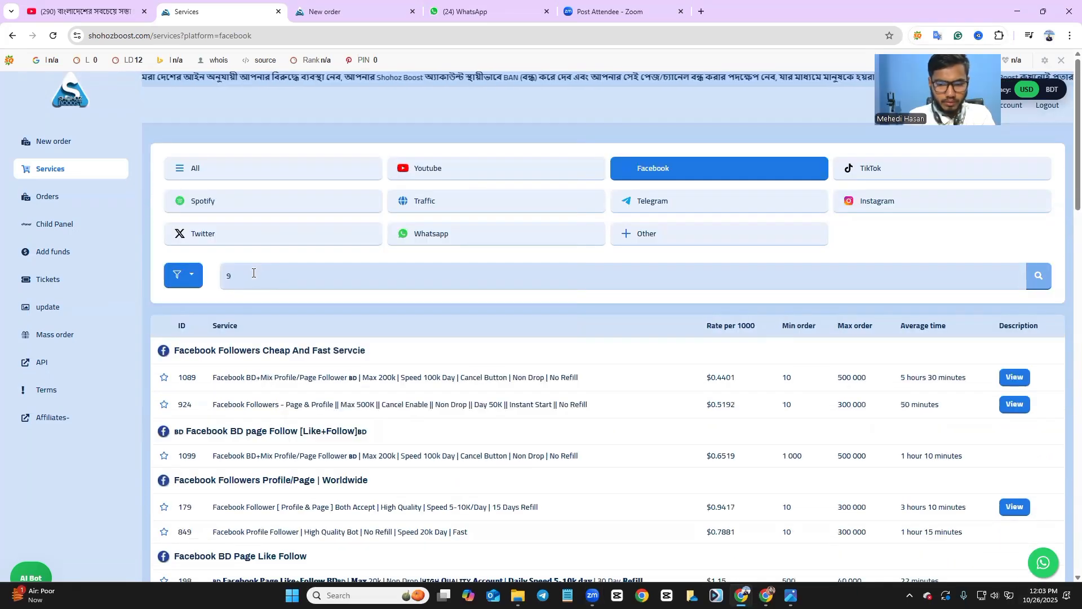
# Search Facebook services for 995, isolating the Bangladeshi Page/Profile Follower service at $1.0325 per 1000.
pyautogui.write('99')
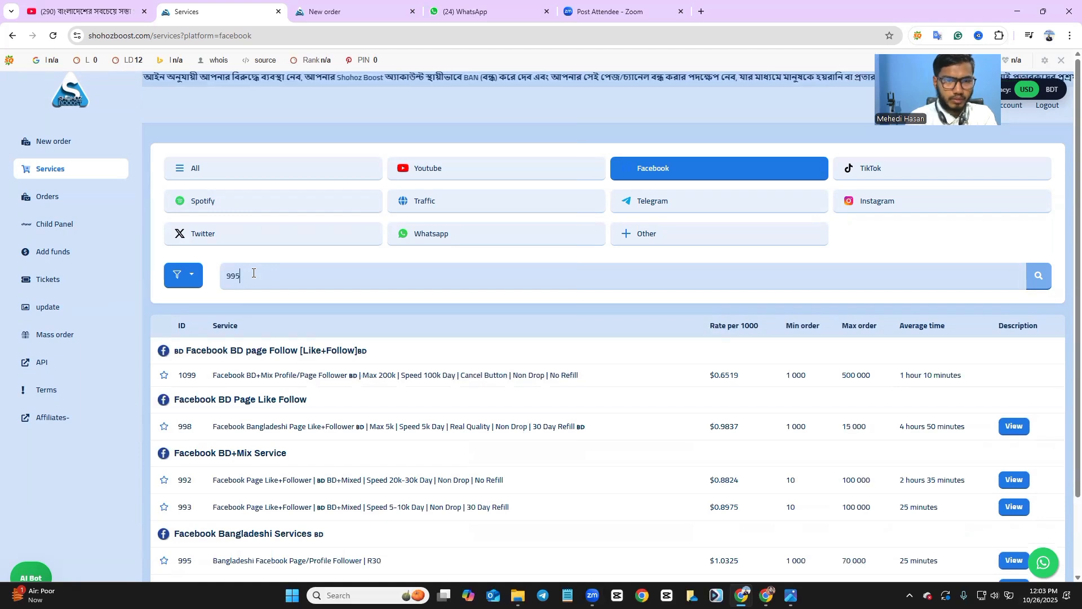
pyautogui.write('5')
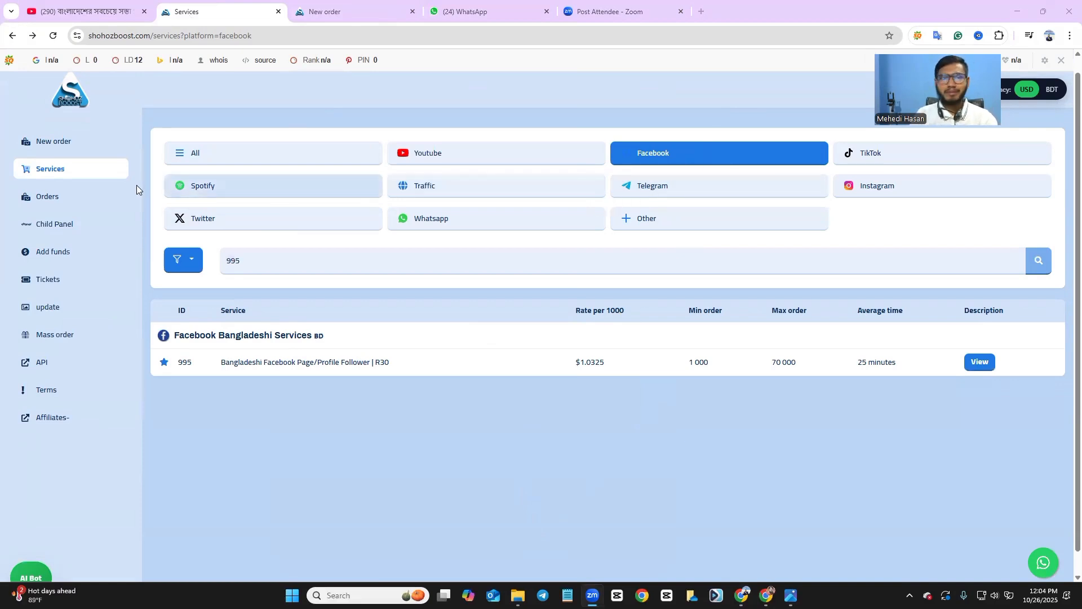
pyautogui.click(248, 269)
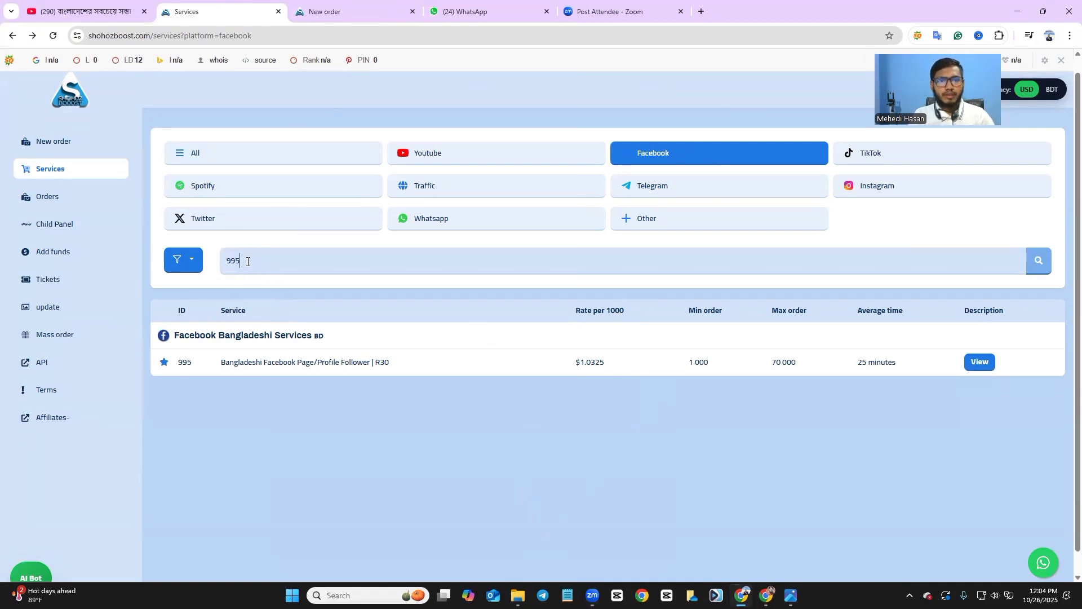
pyautogui.moveTo(248, 261); pyautogui.dragTo(226, 265)
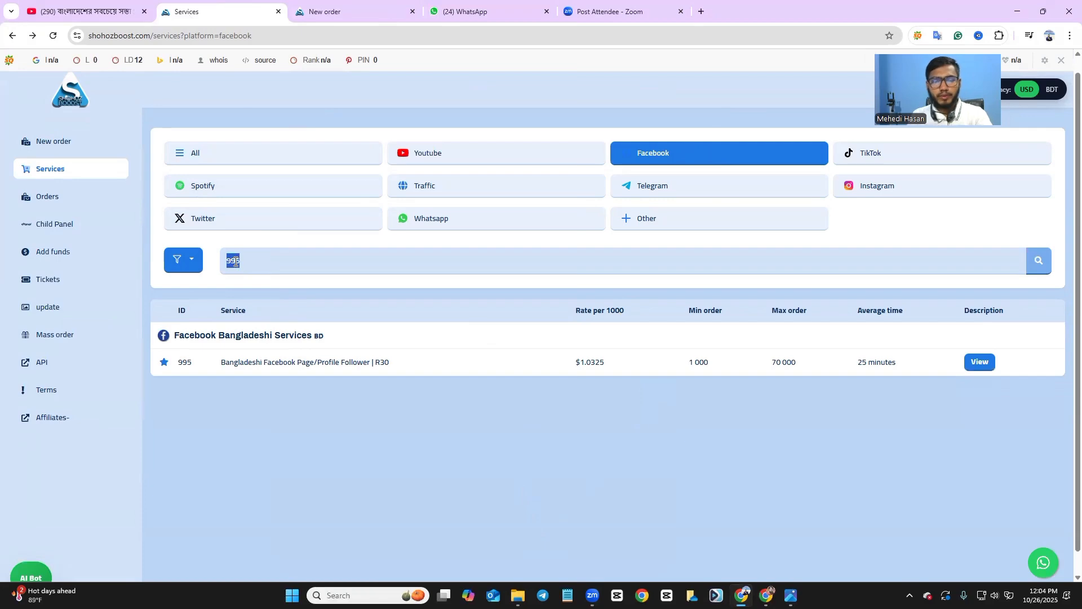
pyautogui.press('BackSpace')
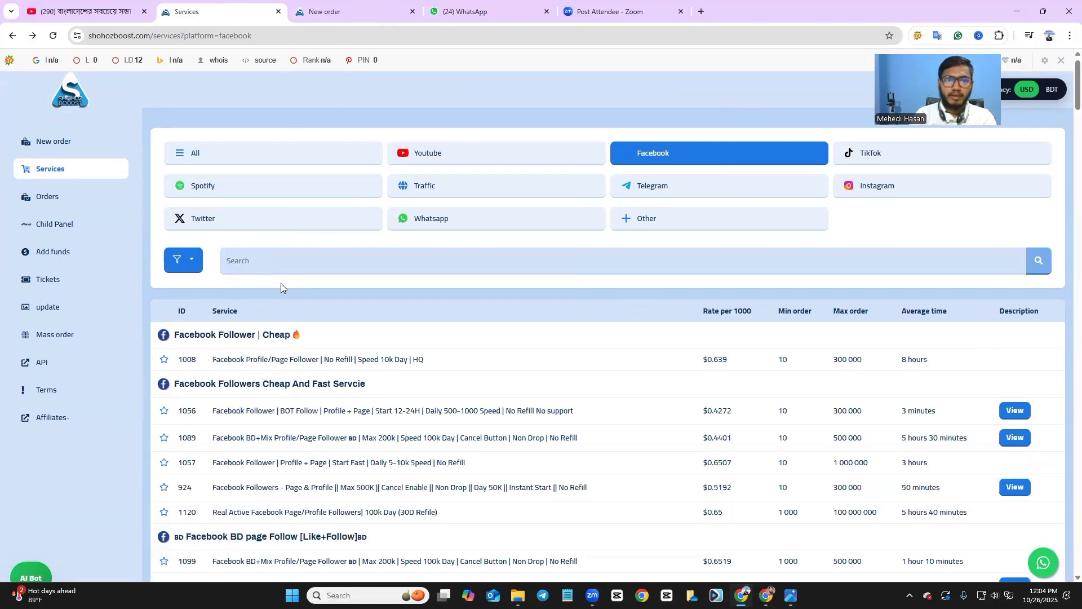
pyautogui.scroll(-4, 282, 287)
pyautogui.scroll(-6, 309, 290)
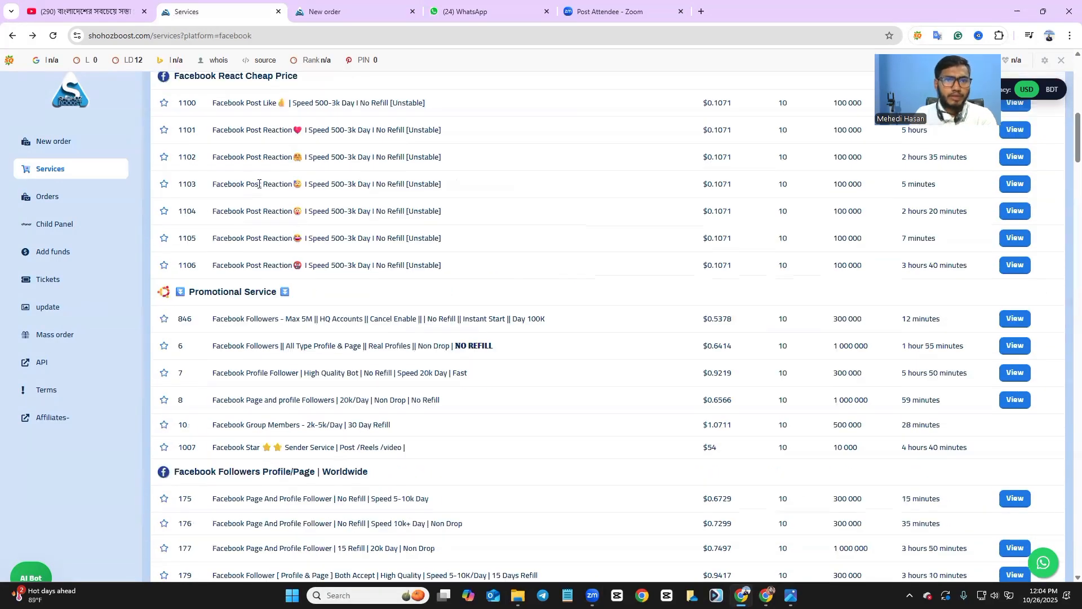
pyautogui.scroll(2, 230, 225)
pyautogui.scroll(6, 241, 259)
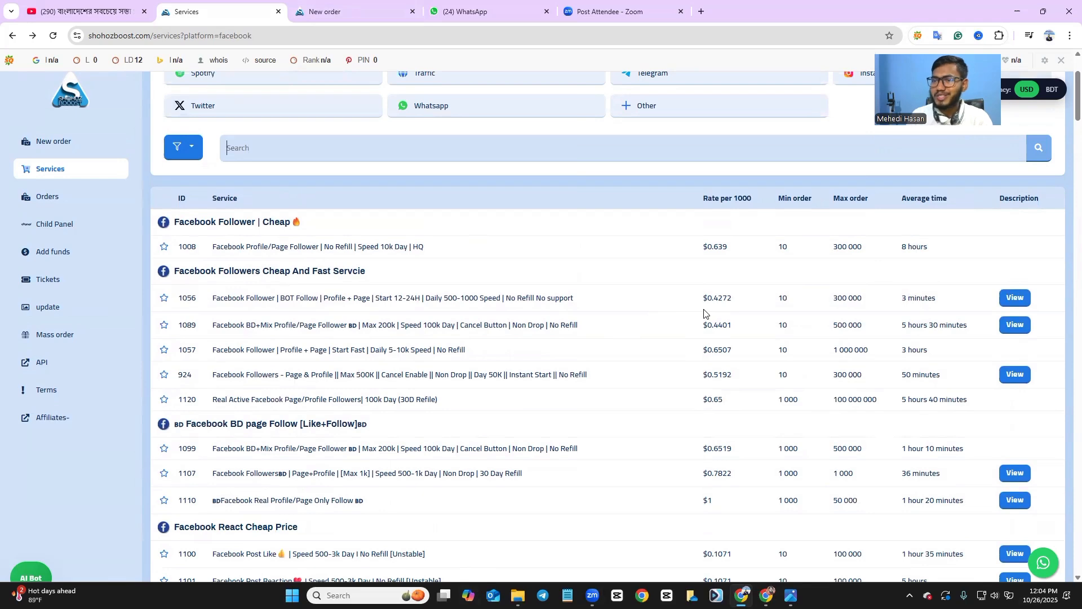
pyautogui.scroll(-2, 704, 314)
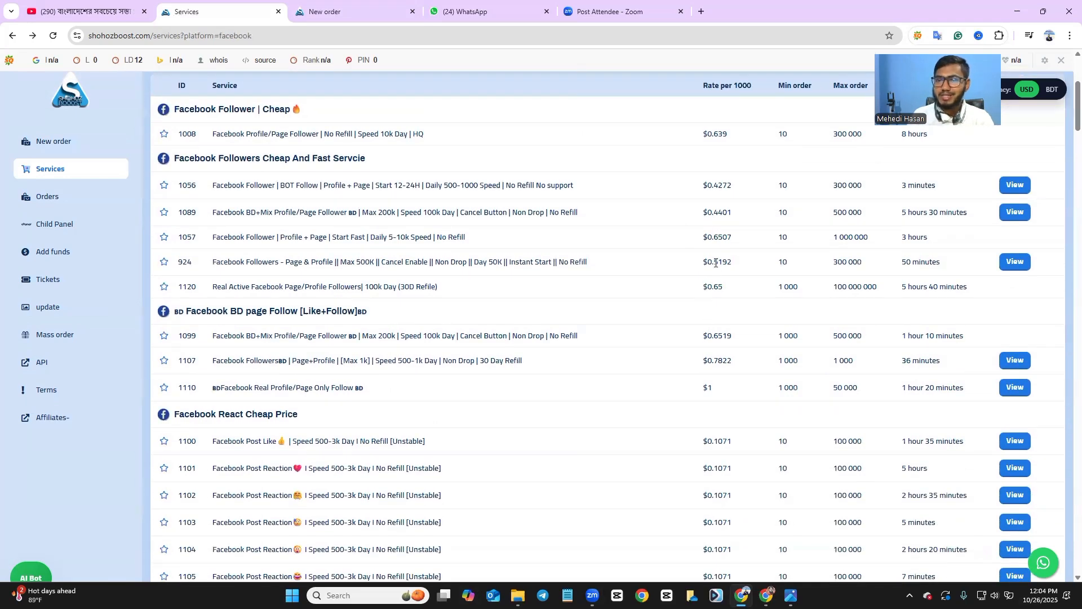
pyautogui.scroll(4, 490, 285)
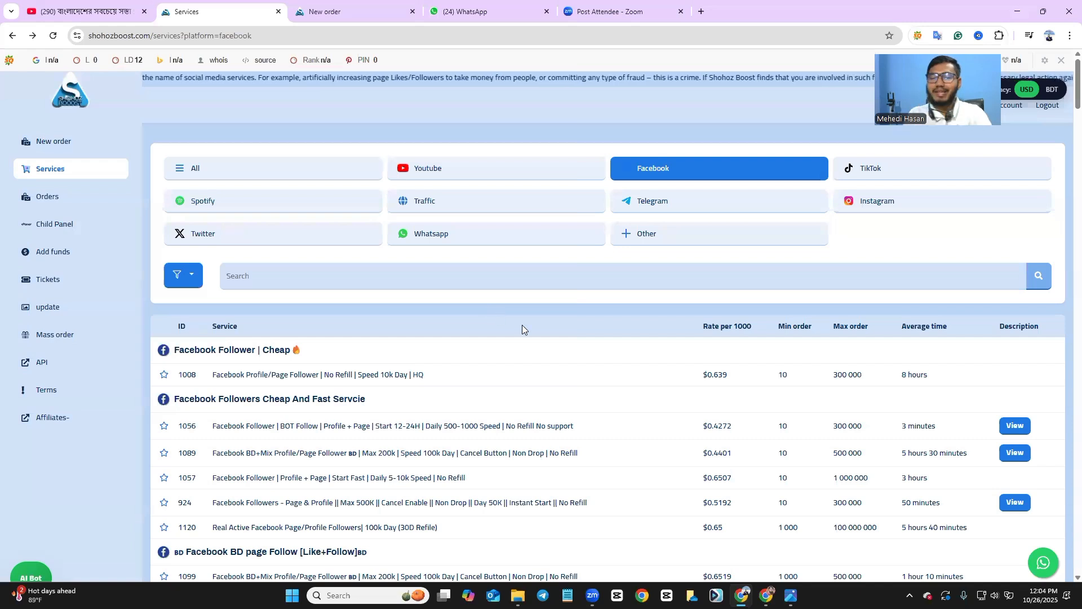
pyautogui.click(300, 278)
pyautogui.write('995')
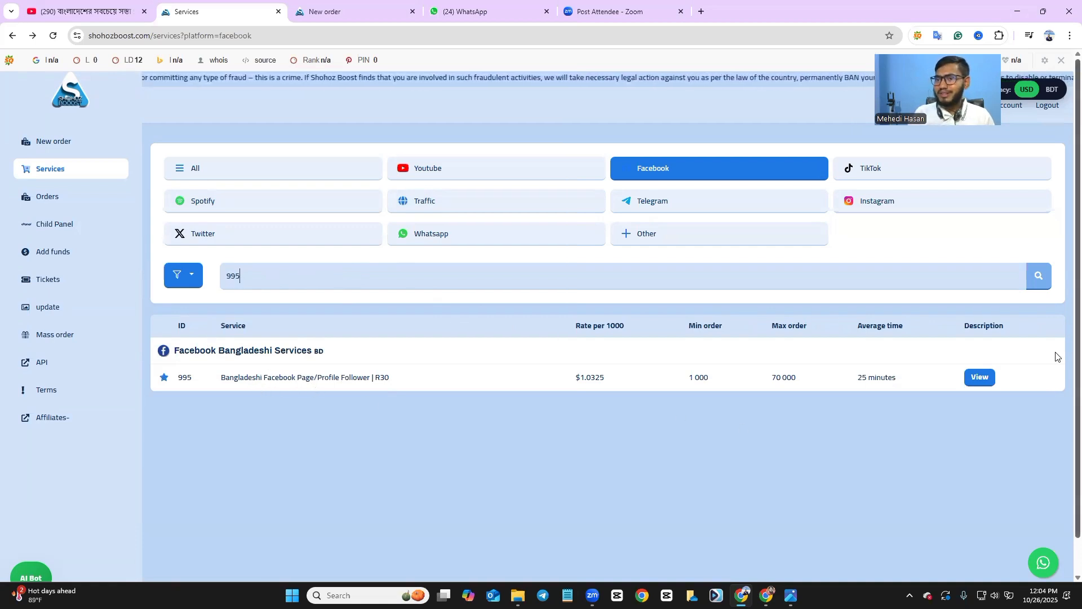
# Start a new order for service 995 and focus its page link field.
pyautogui.click(981, 378)
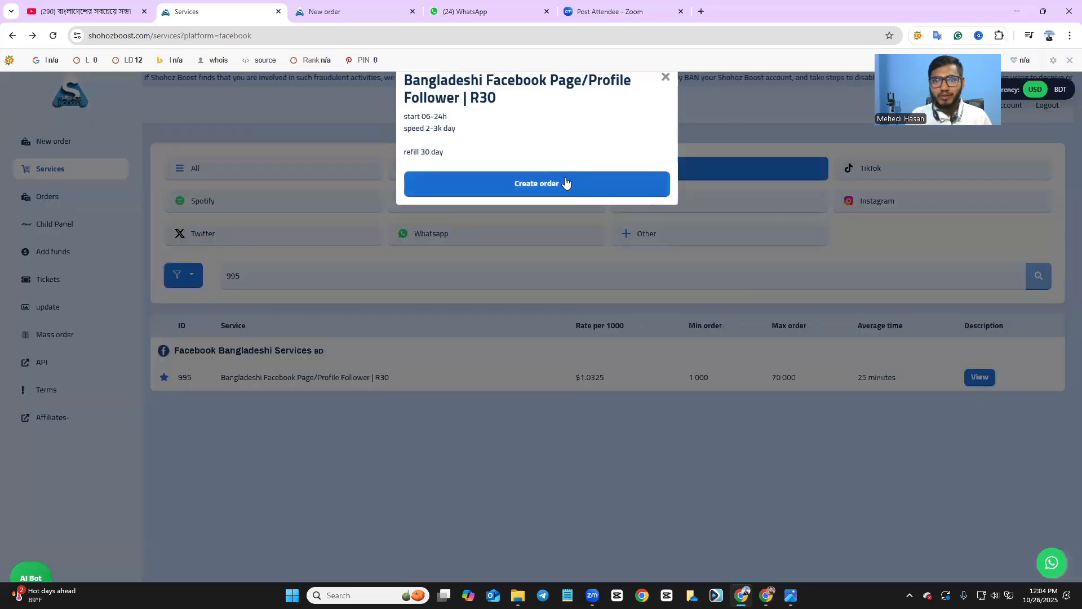
pyautogui.click(565, 182)
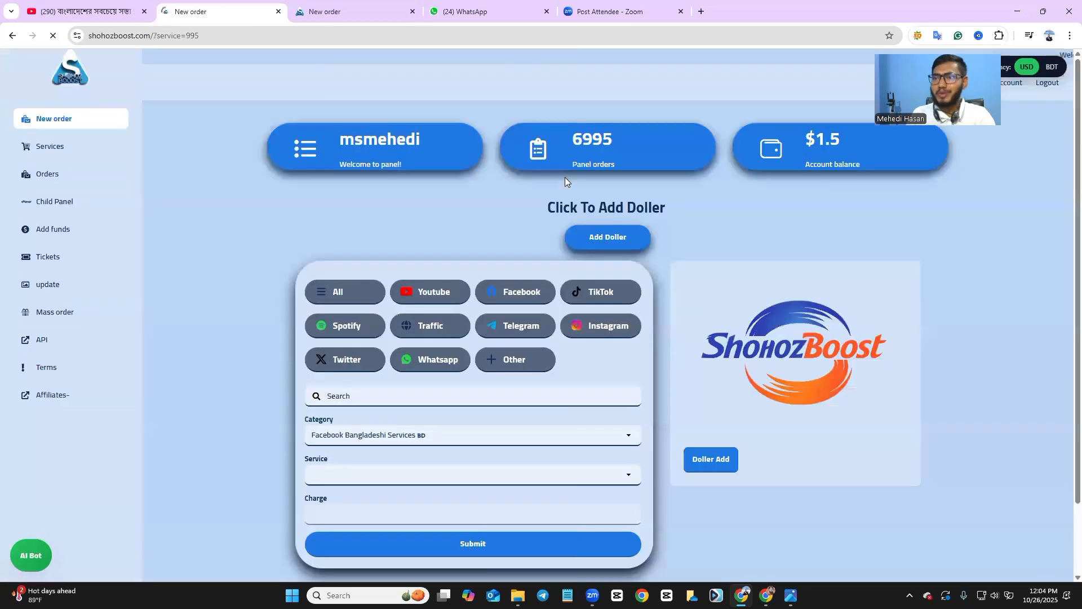
pyautogui.scroll(-1, 524, 302)
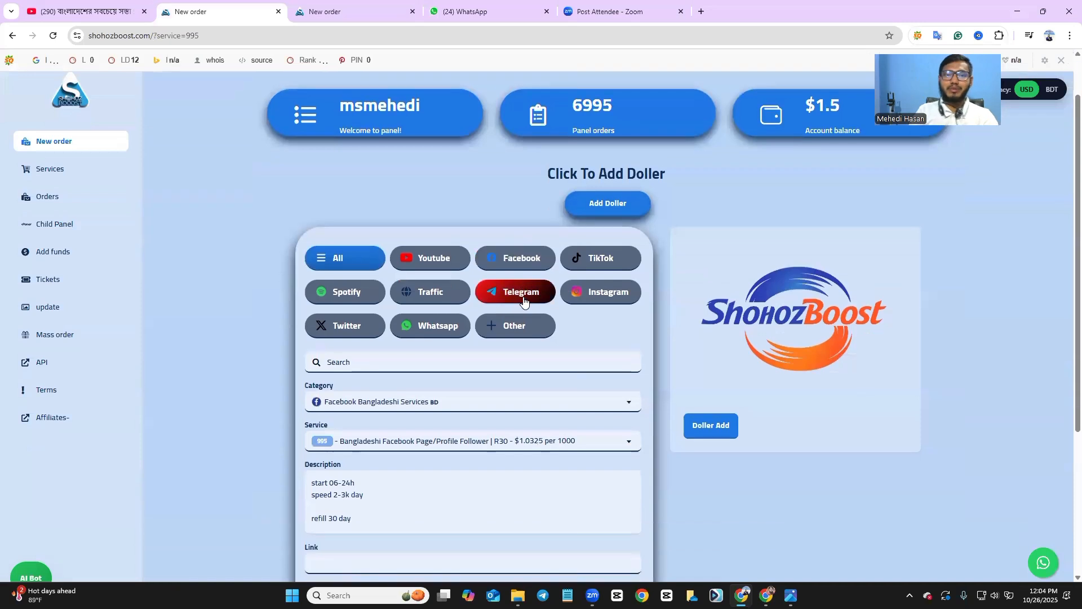
pyautogui.scroll(1, 525, 296)
pyautogui.scroll(-2, 525, 294)
pyautogui.scroll(2, 526, 293)
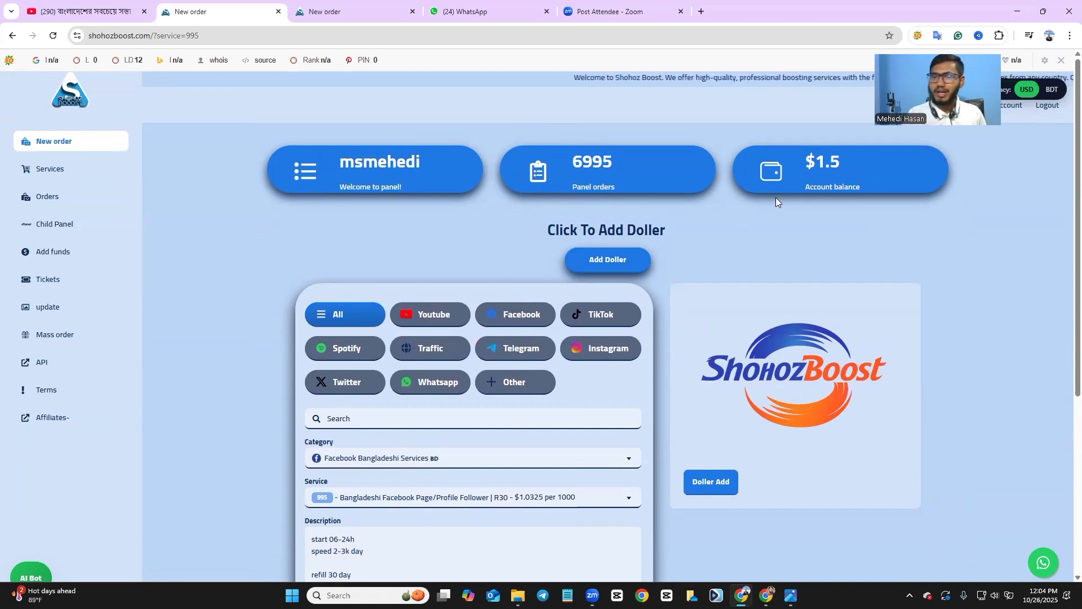
pyautogui.scroll(-2, 518, 267)
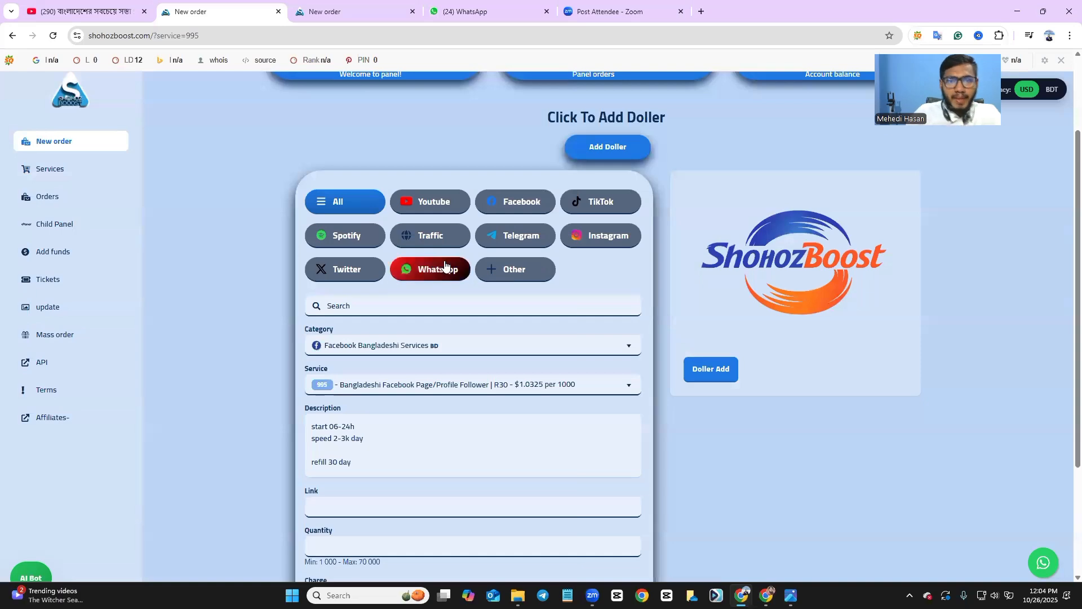
pyautogui.scroll(-3, 448, 262)
pyautogui.click(374, 343)
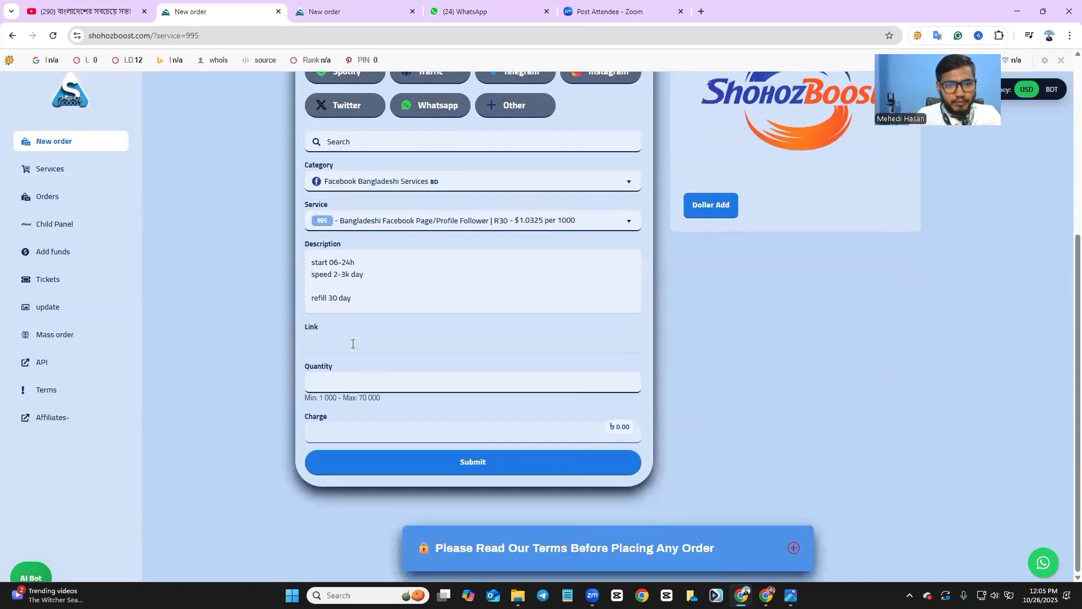
# Switch to the other Chrome window showing the empty ShohozBoost sign-up page.
pyautogui.scroll(2, 338, 333)
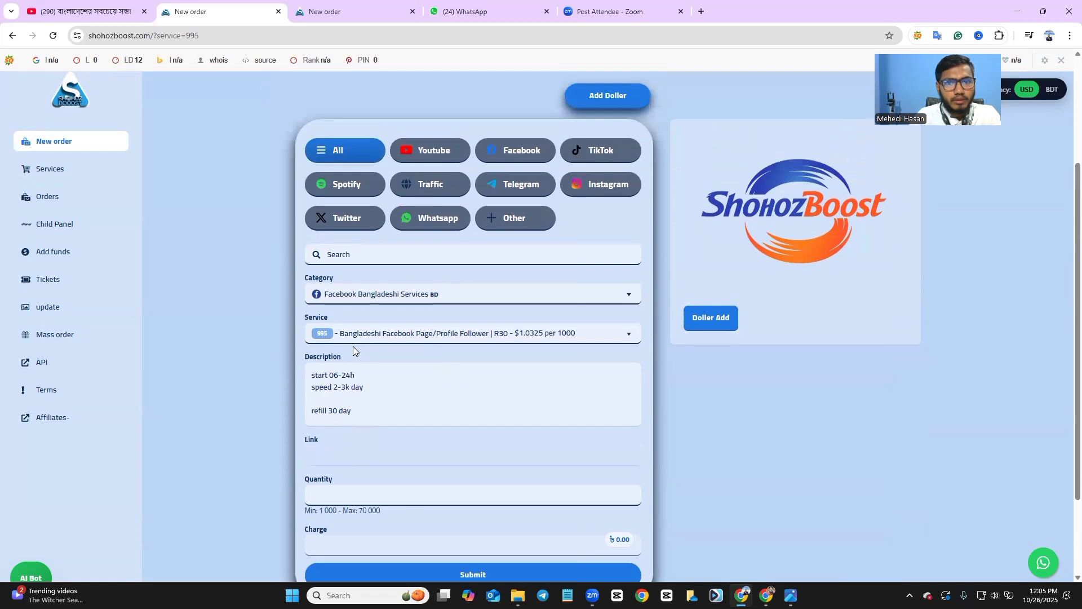
pyautogui.scroll(-2, 353, 346)
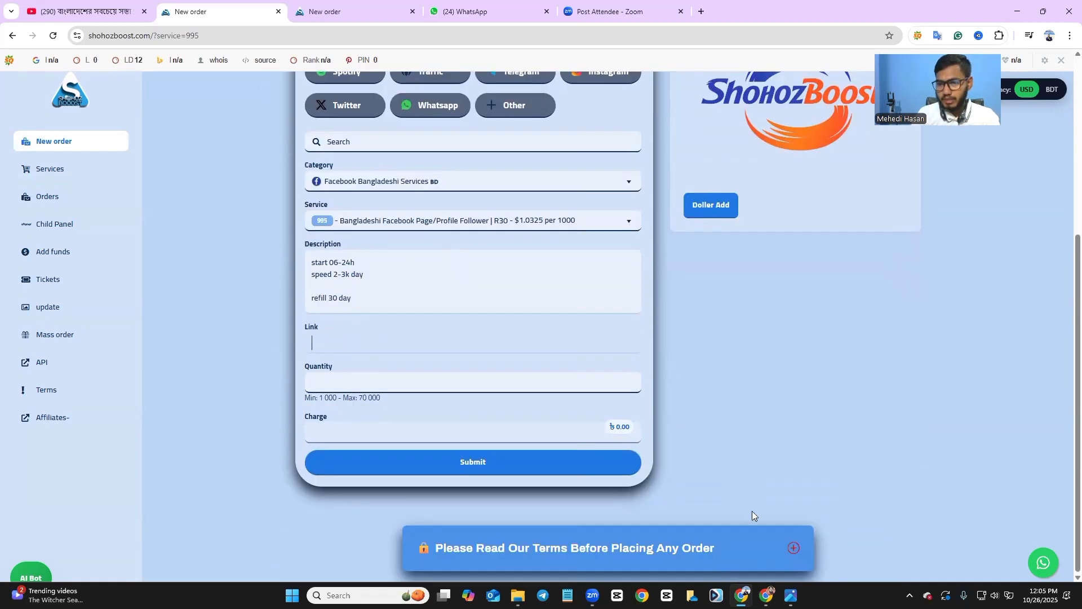
pyautogui.moveTo(766, 596)
pyautogui.click(758, 527)
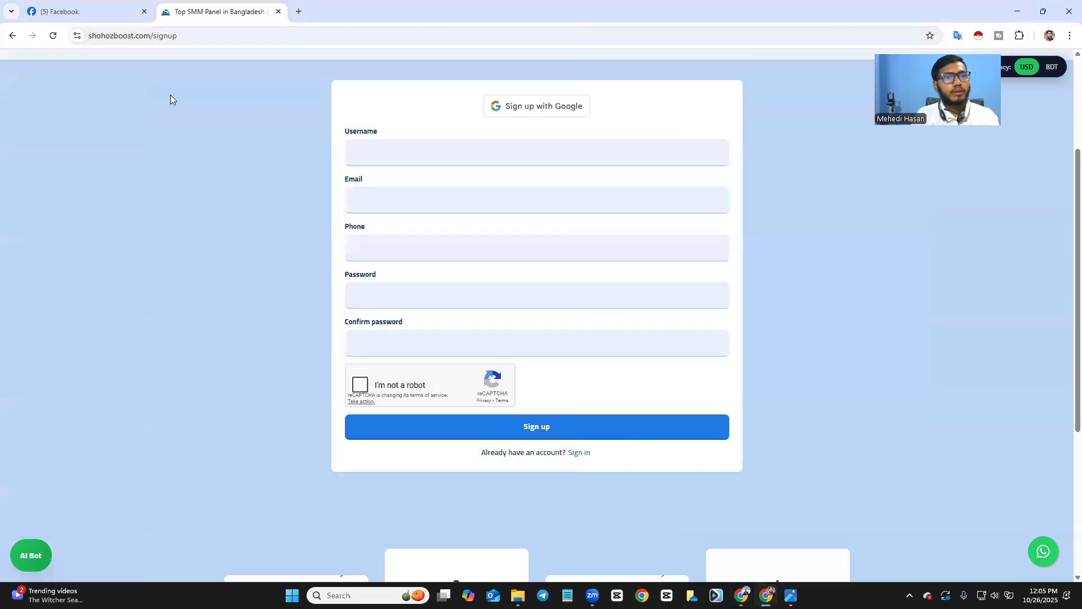
# Copy the Facebook page's URL from its tab and return to the ShohozBoost Link field.
pyautogui.click(43, 9)
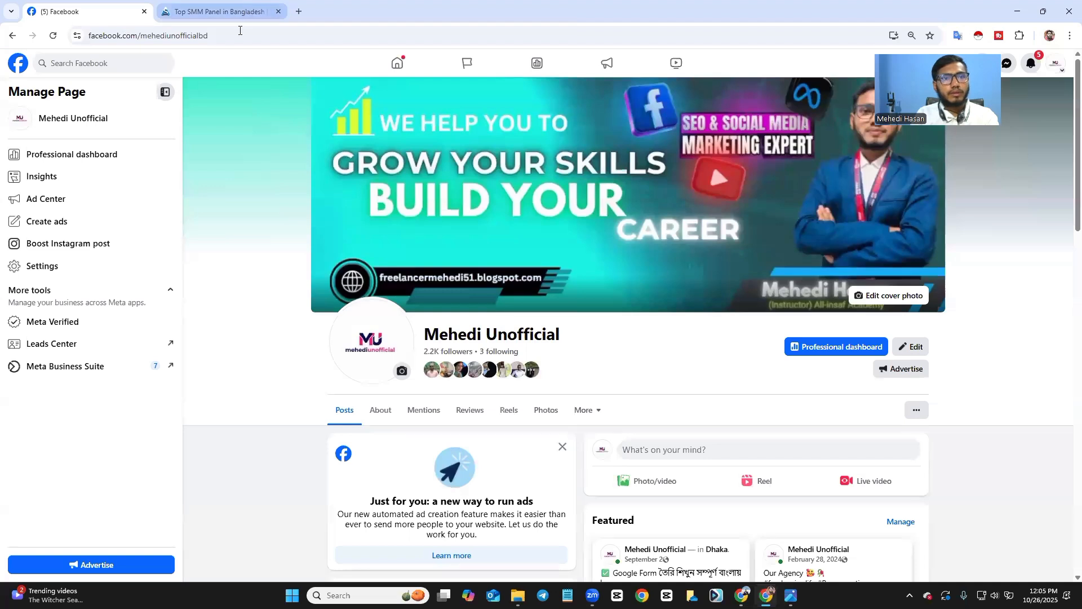
pyautogui.click(240, 31)
pyautogui.hotkey('ctrl', 'c')
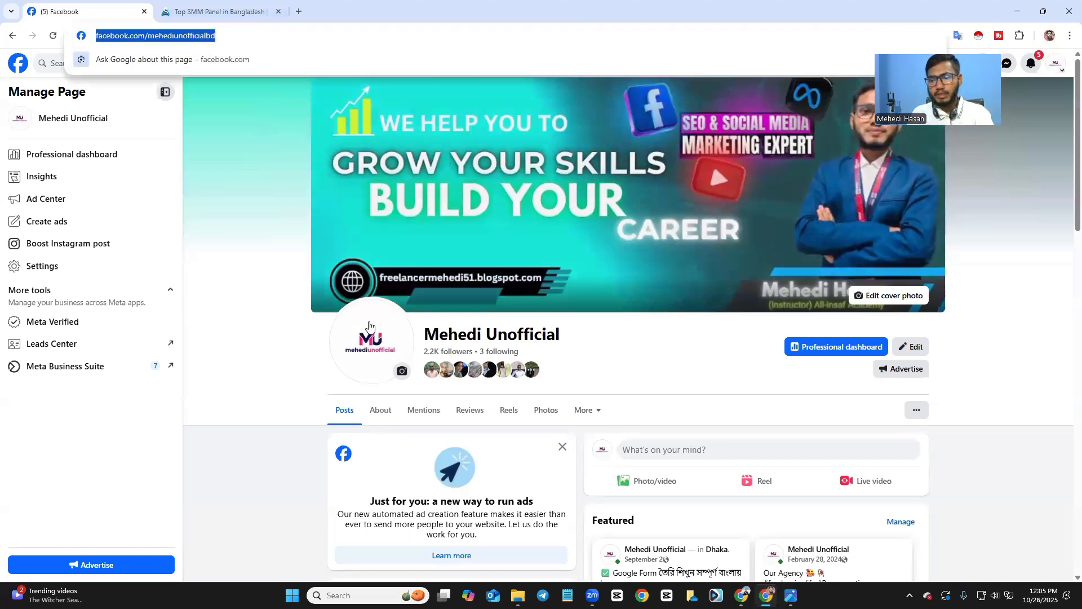
pyautogui.moveTo(741, 595)
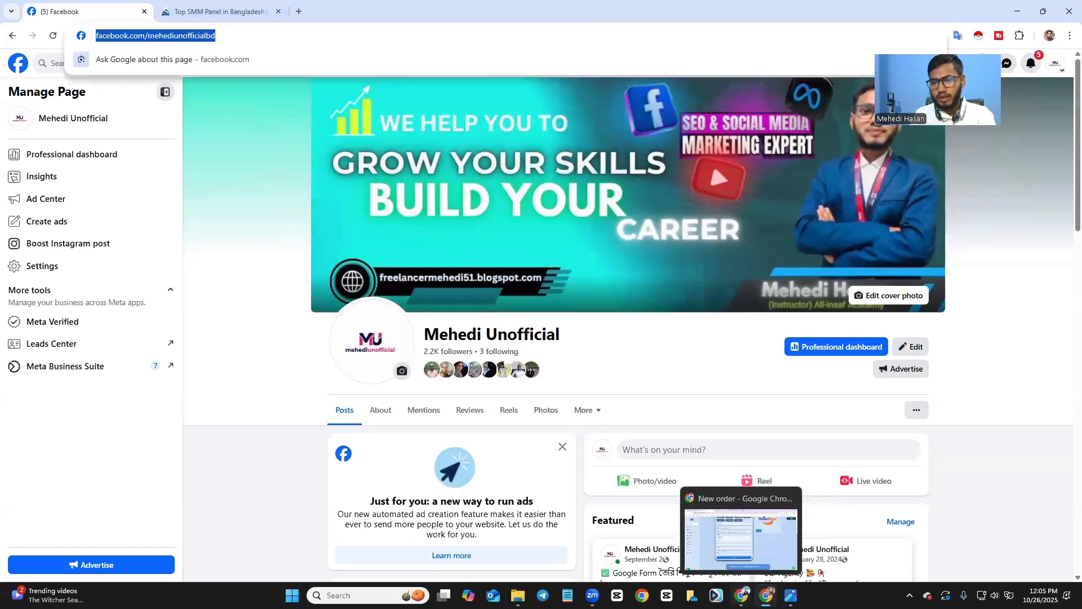
pyautogui.click(739, 533)
pyautogui.click(339, 340)
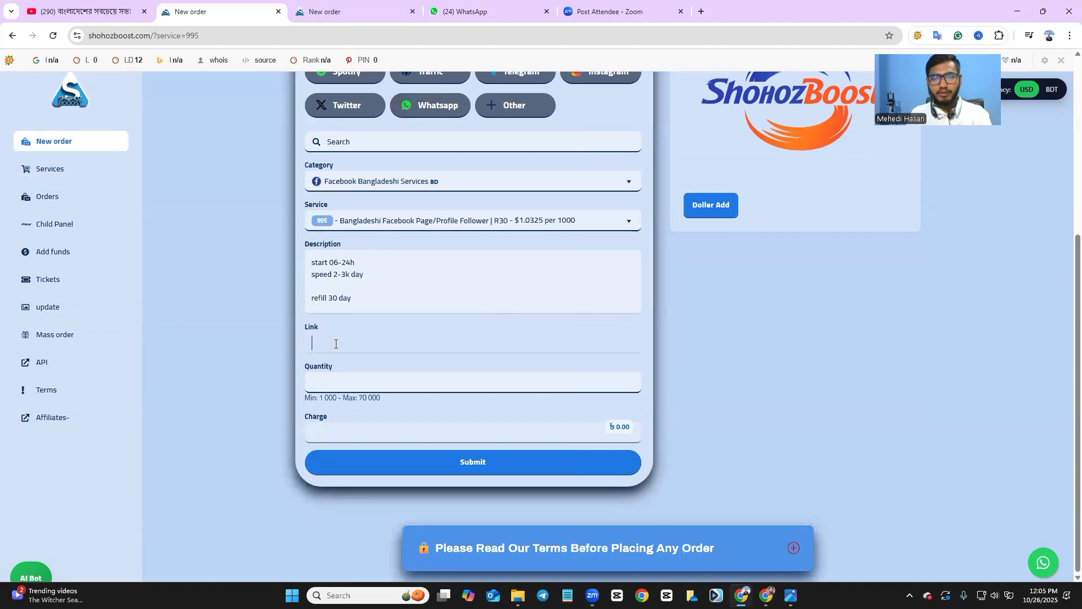
# Paste the page link, enter 1000 followers, check delivery speed and refill period, and submit.
pyautogui.hotkey('ctrl', 'v')
pyautogui.click(326, 384)
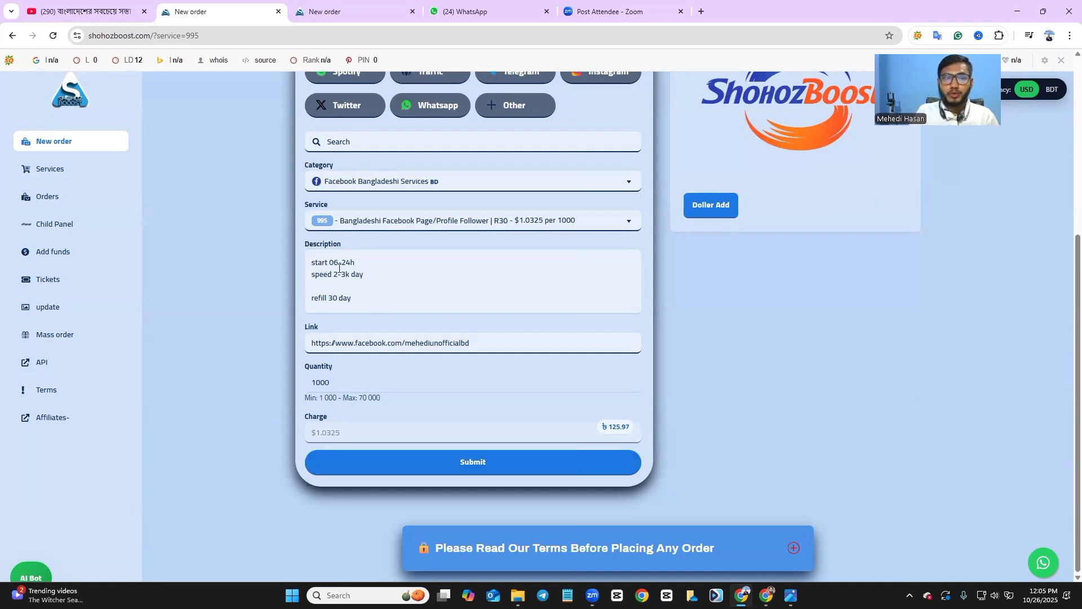
pyautogui.click(333, 262)
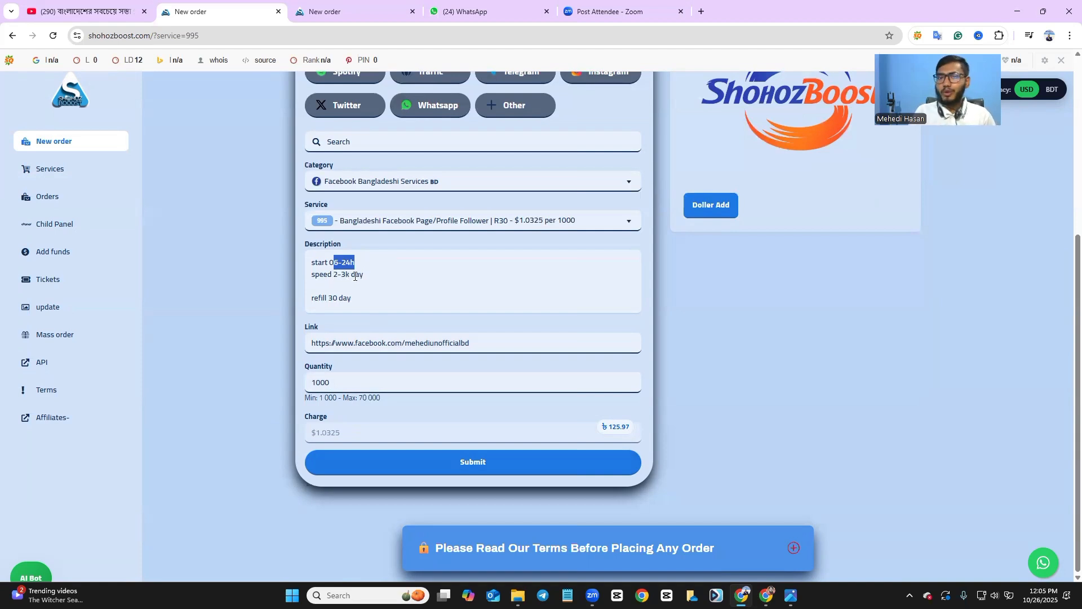
pyautogui.moveTo(351, 276); pyautogui.dragTo(360, 276)
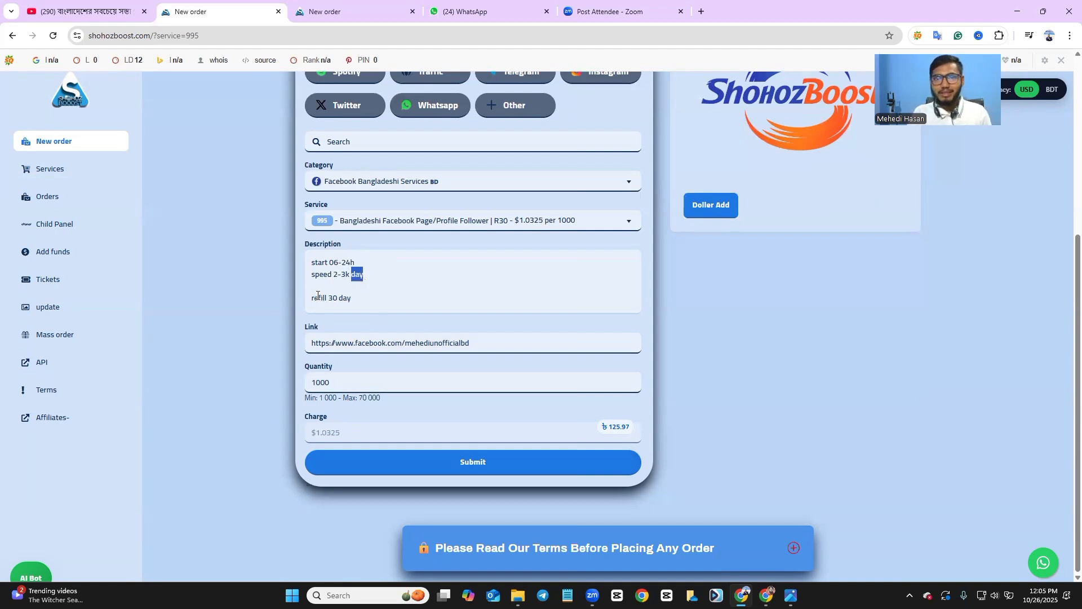
pyautogui.moveTo(309, 302); pyautogui.dragTo(338, 299)
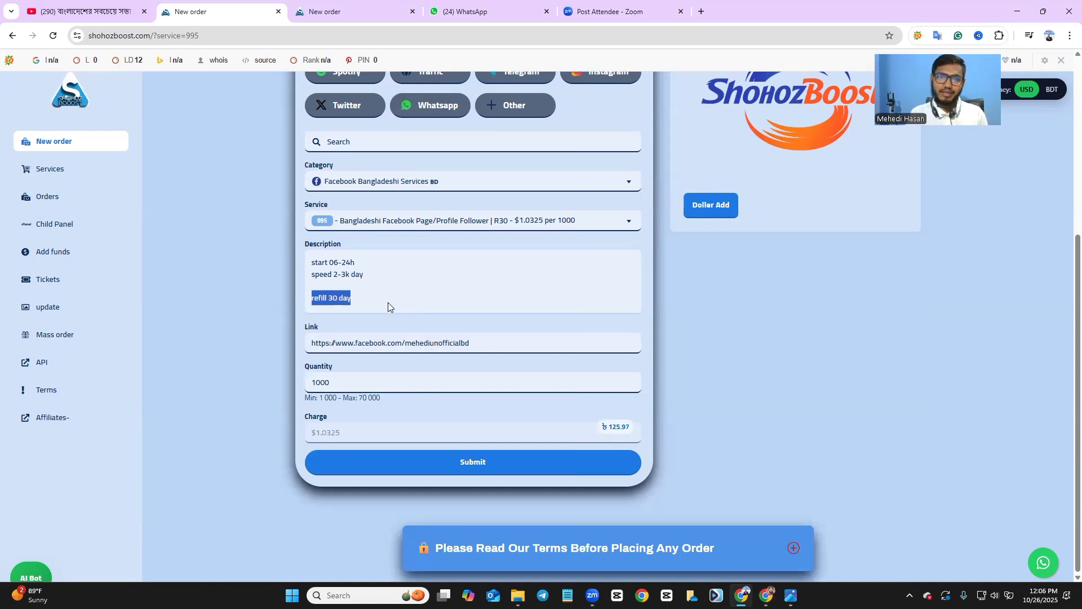
pyautogui.click(408, 465)
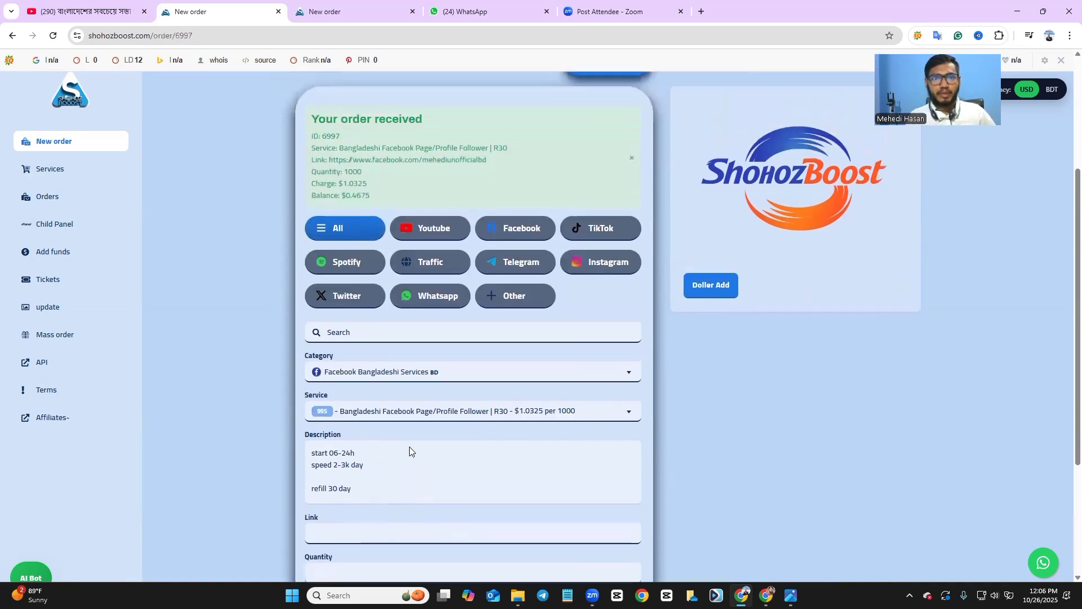
# Check the Orders list for order 6997: 1000 followers, charged 1.0325, status Pending.
pyautogui.click(70, 144)
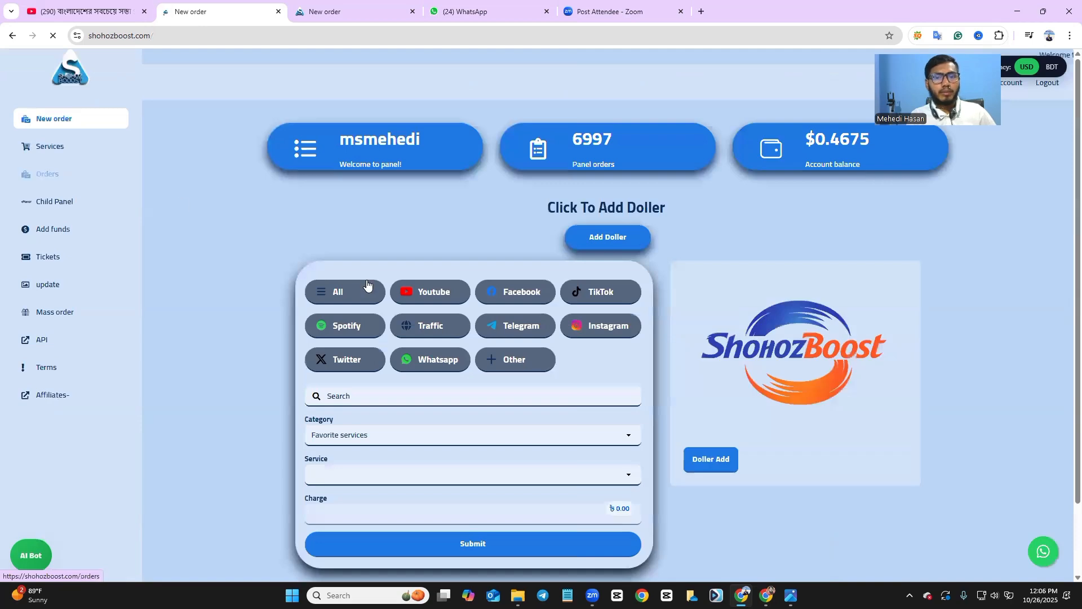
pyautogui.scroll(-3, 408, 309)
pyautogui.scroll(-2, 408, 309)
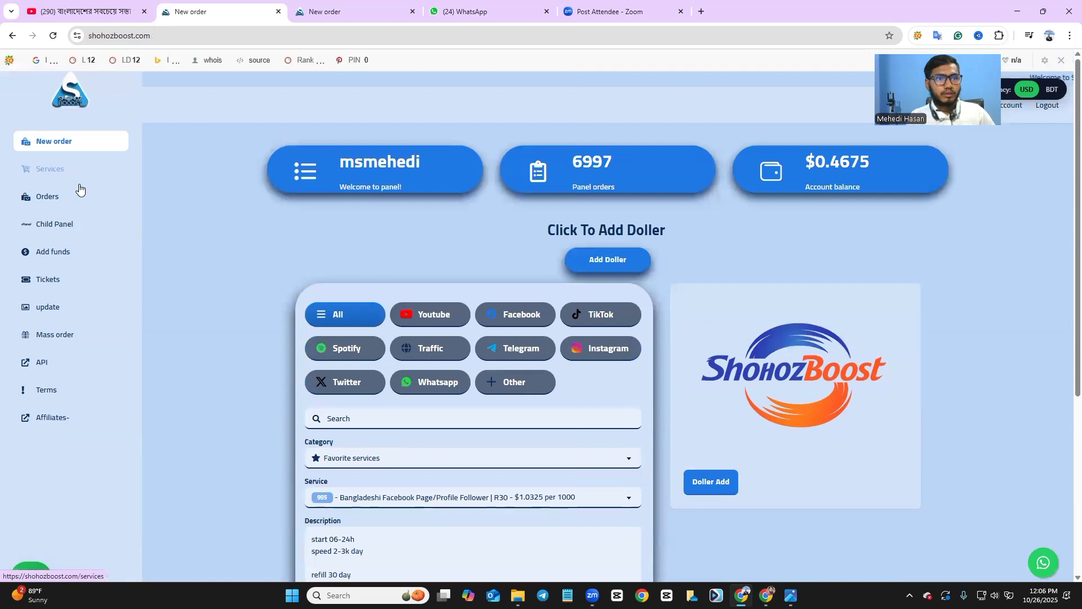
pyautogui.click(76, 198)
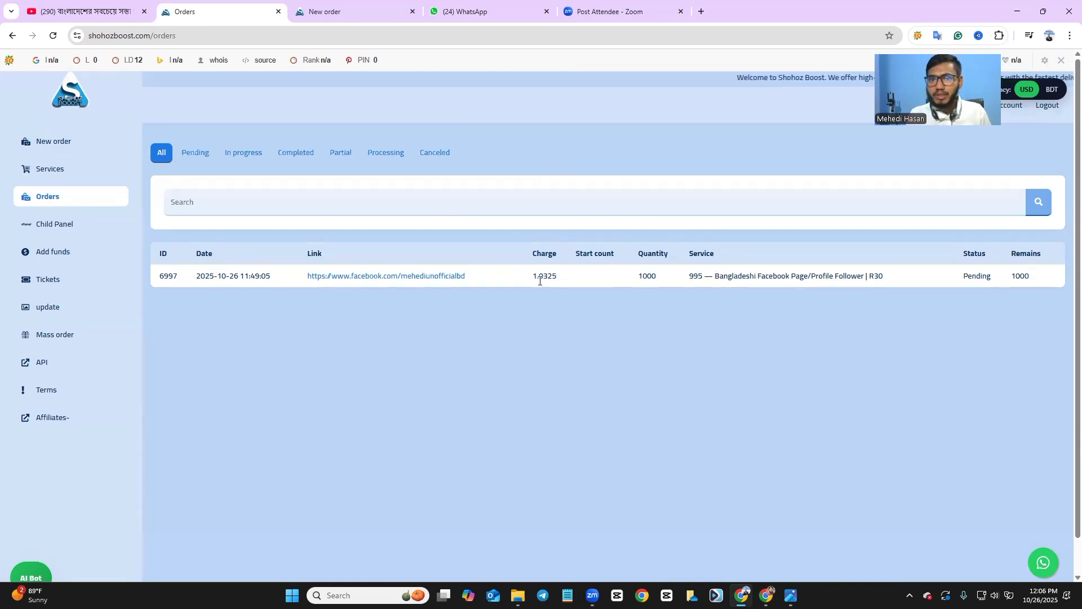
pyautogui.moveTo(537, 276); pyautogui.dragTo(556, 278)
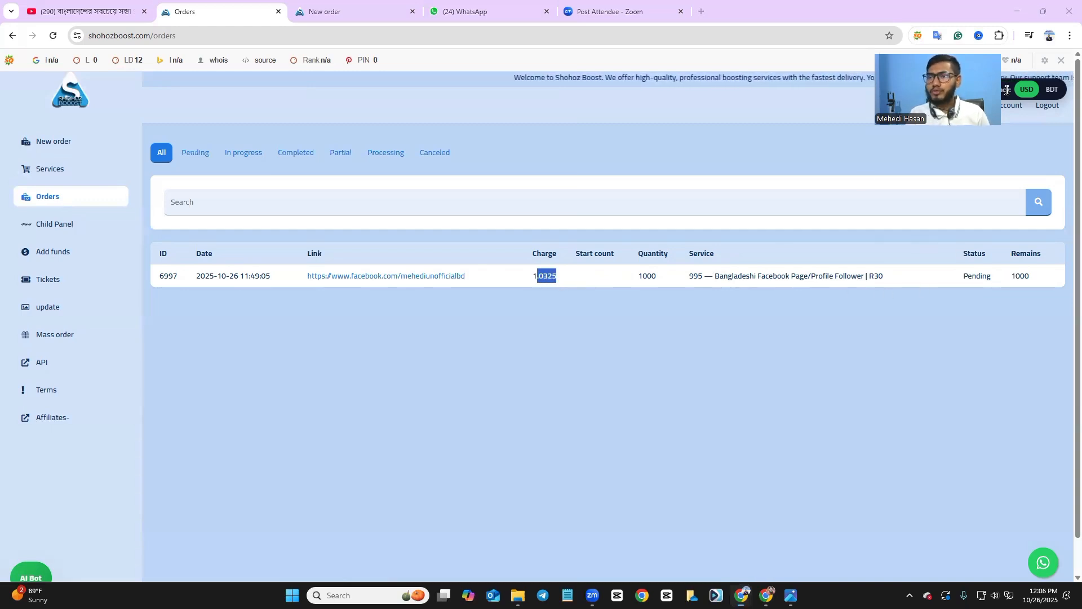
pyautogui.moveTo(942, 95); pyautogui.dragTo(799, 50)
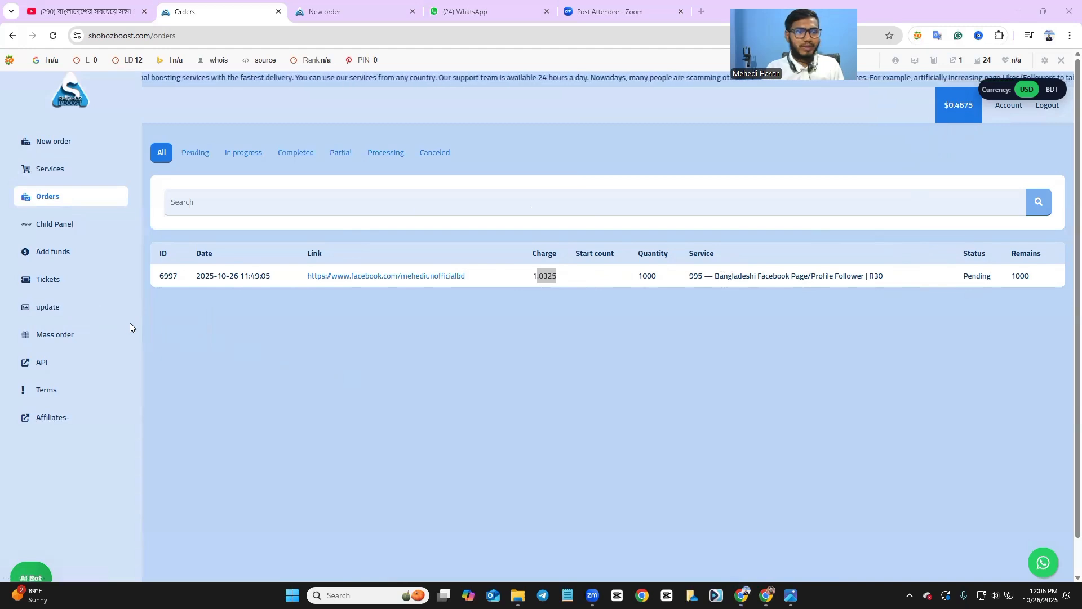
# Switch the new order form to YouTube service 1017 at $13.00 per 1000, then start an annotation capture.
pyautogui.click(66, 143)
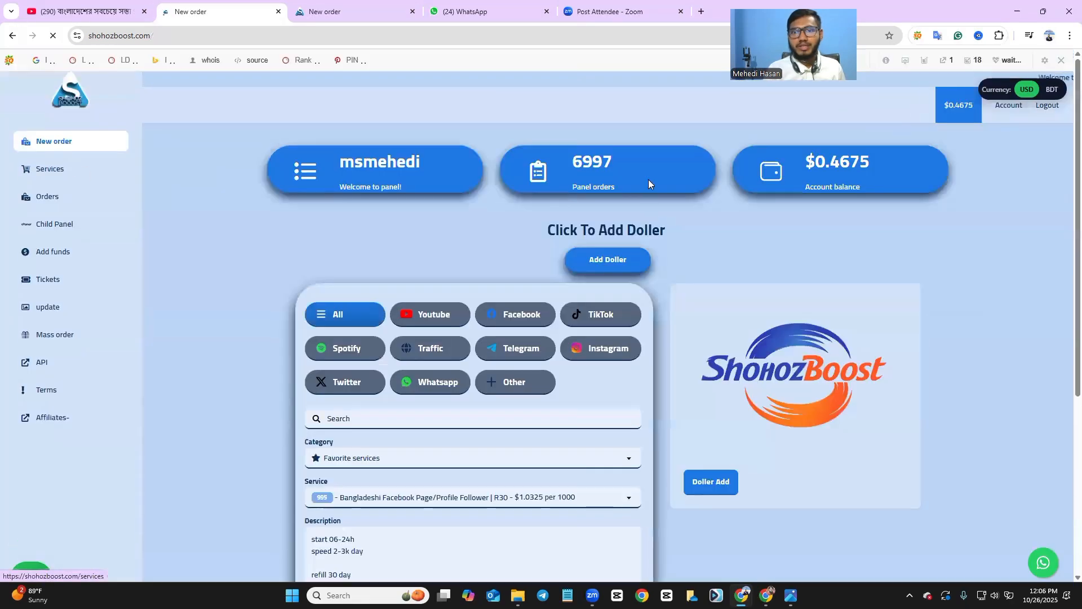
pyautogui.click(430, 313)
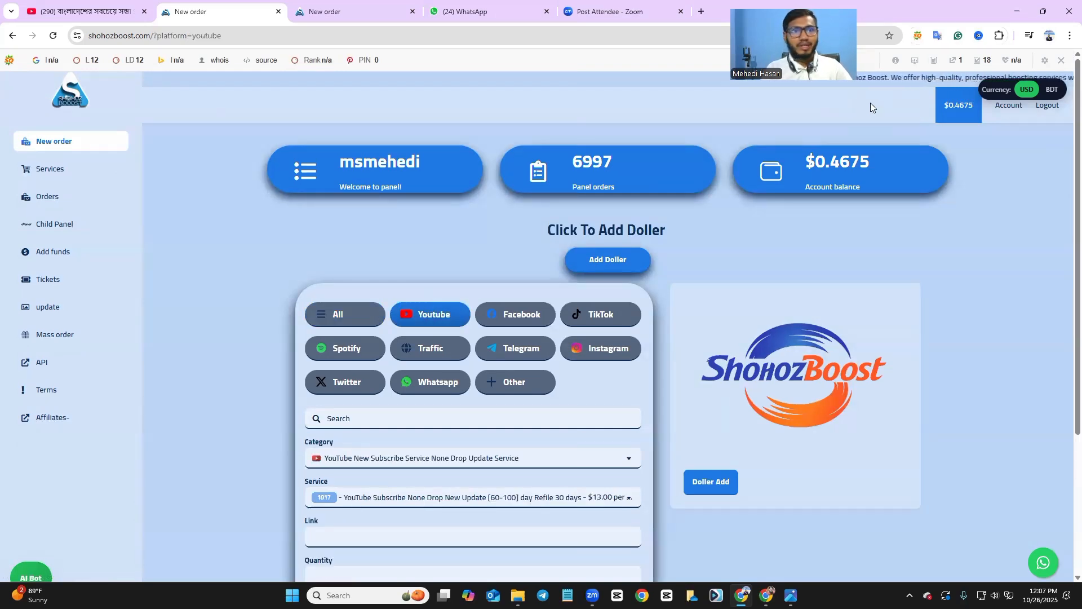
pyautogui.scroll(-3, 687, 174)
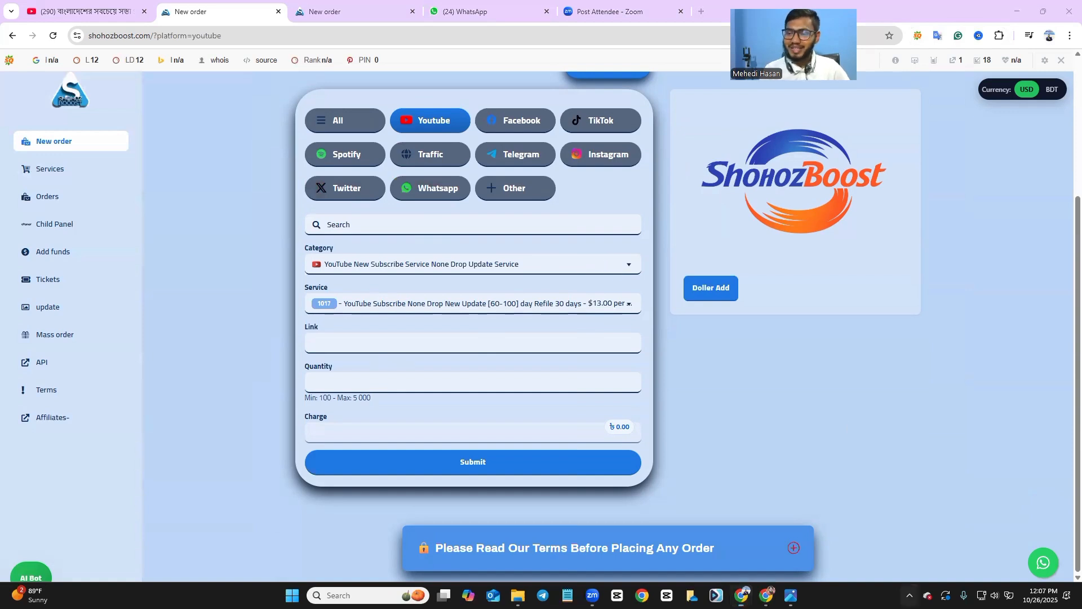
pyautogui.click(909, 595)
pyautogui.click(887, 540)
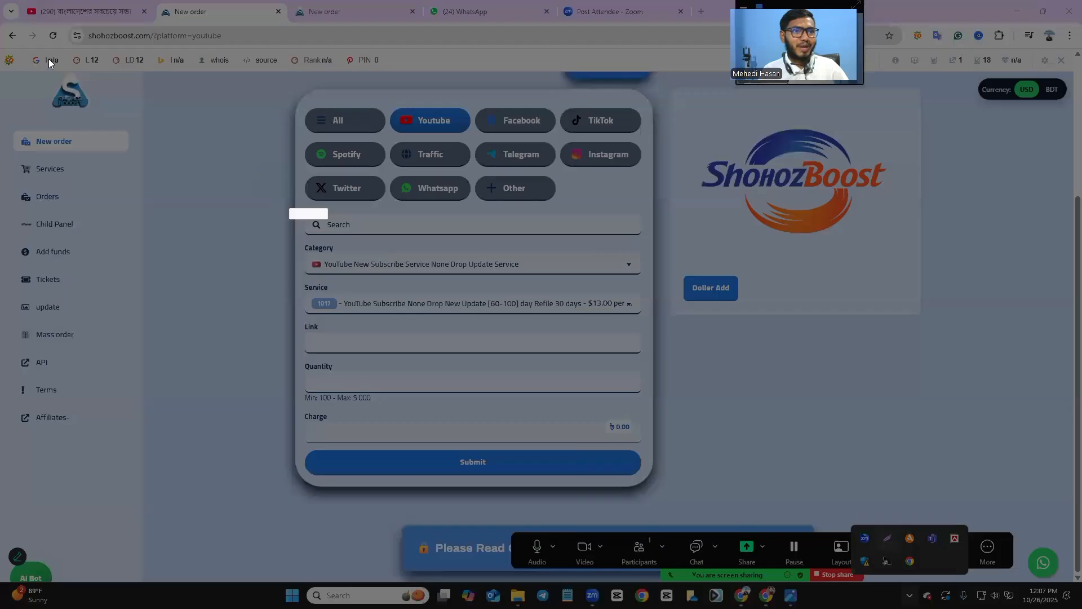
pyautogui.moveTo(0, 23); pyautogui.dragTo(970, 518)
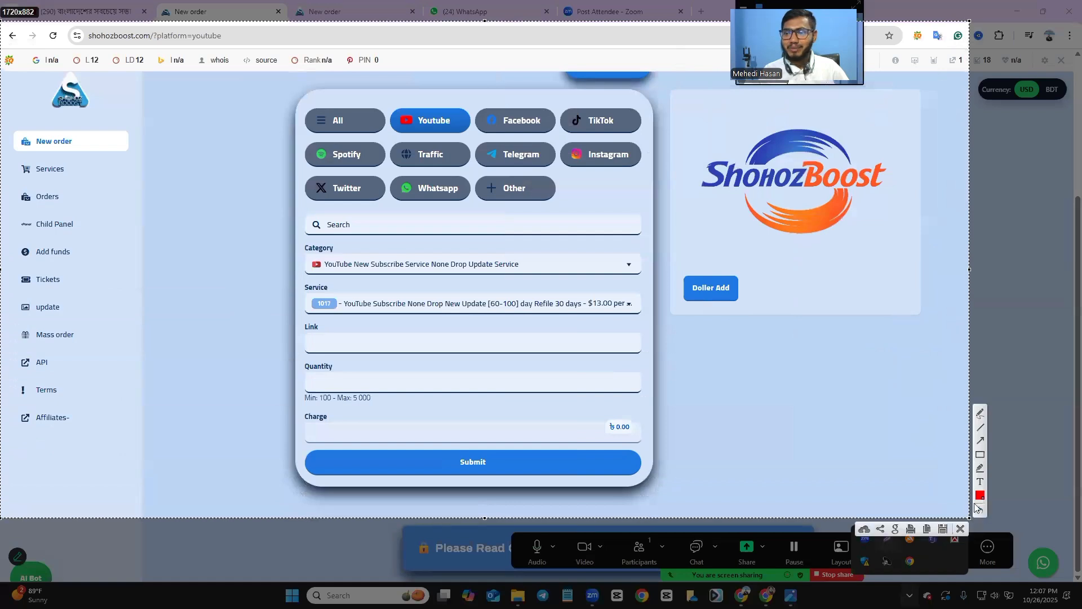
pyautogui.click(980, 456)
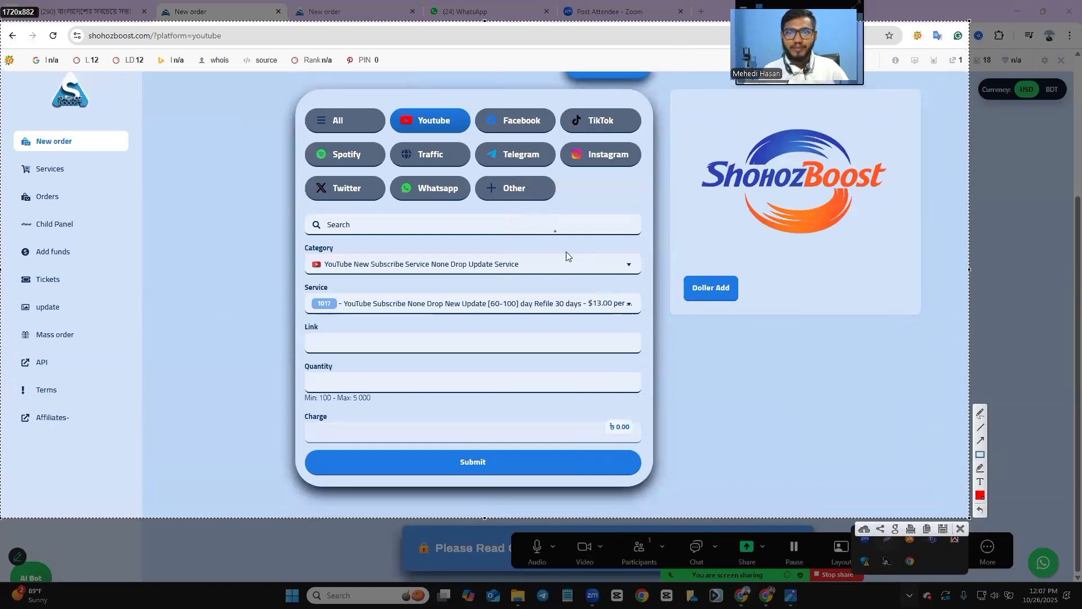
pyautogui.moveTo(291, 249)
pyautogui.mouseDown()
pyautogui.moveTo(641, 295)
pyautogui.moveTo(661, 287)
pyautogui.moveTo(643, 276)
pyautogui.mouseUp()
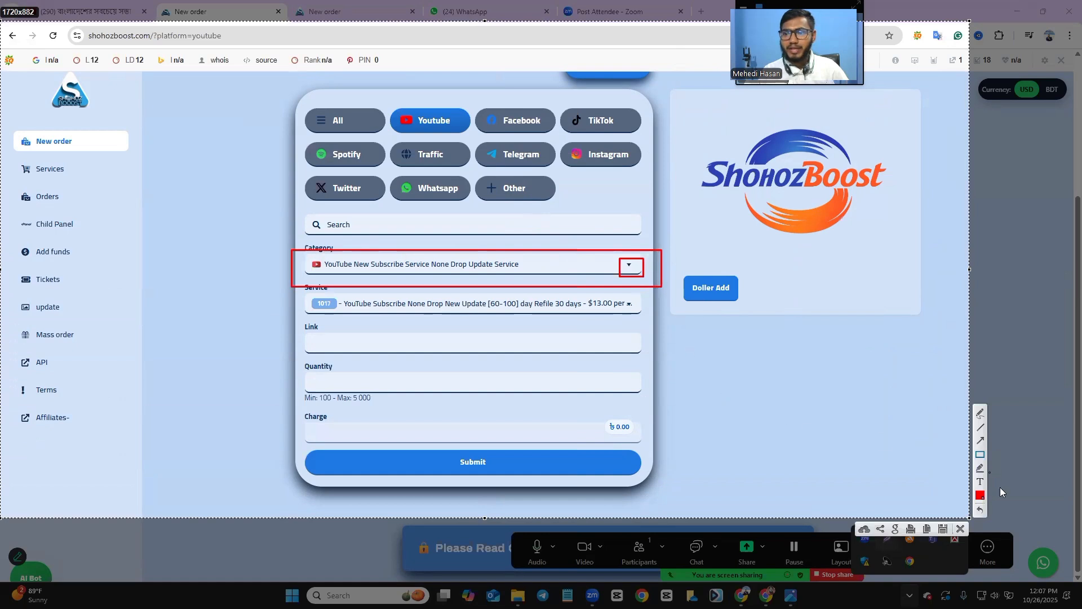
pyautogui.click(962, 529)
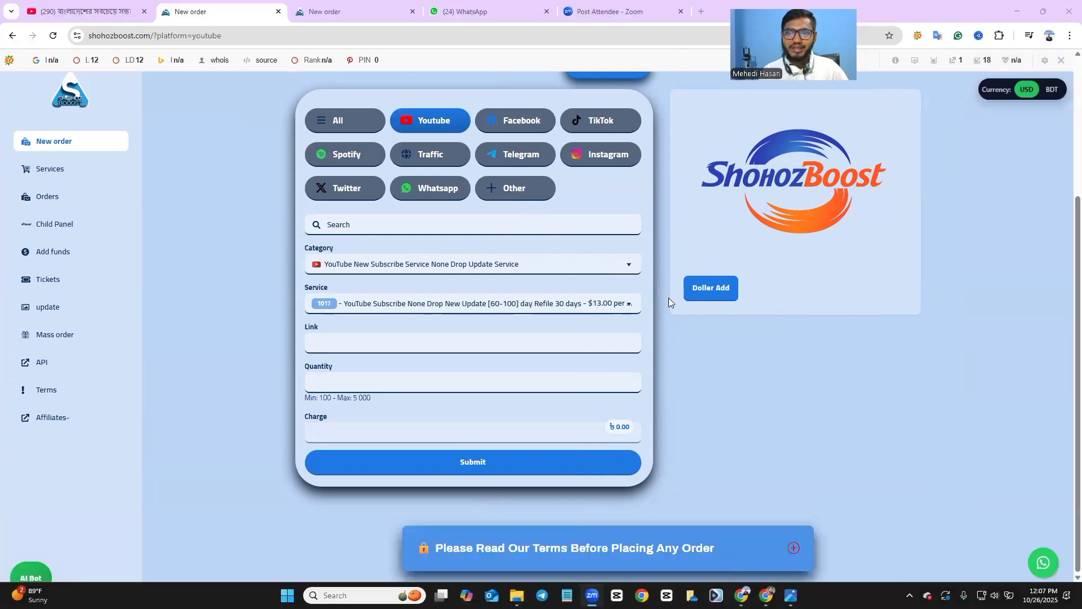
pyautogui.click(616, 270)
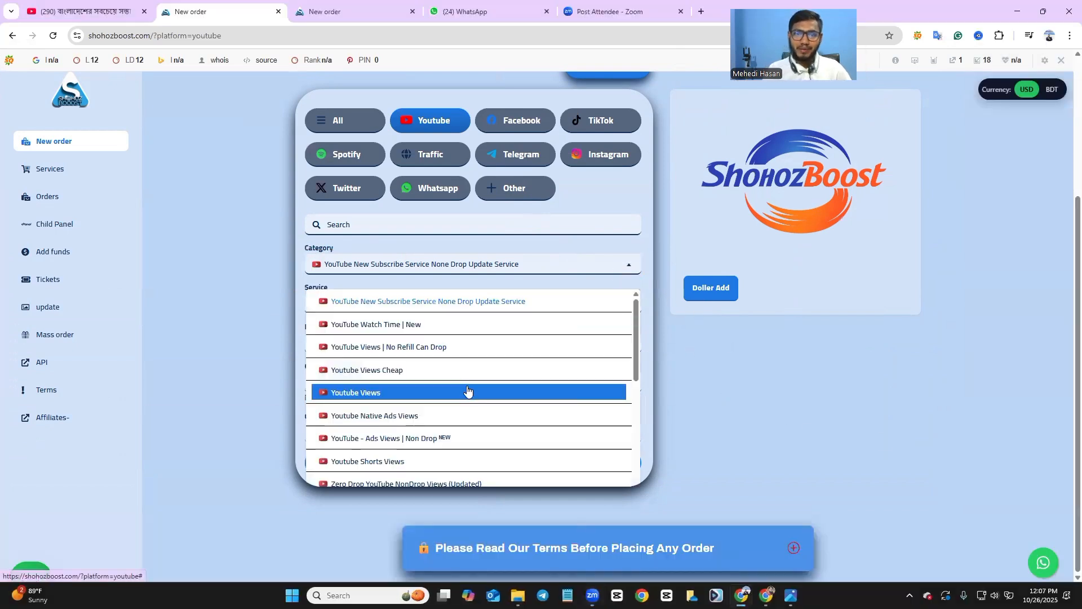
pyautogui.scroll(-3, 465, 392)
pyautogui.scroll(4, 472, 388)
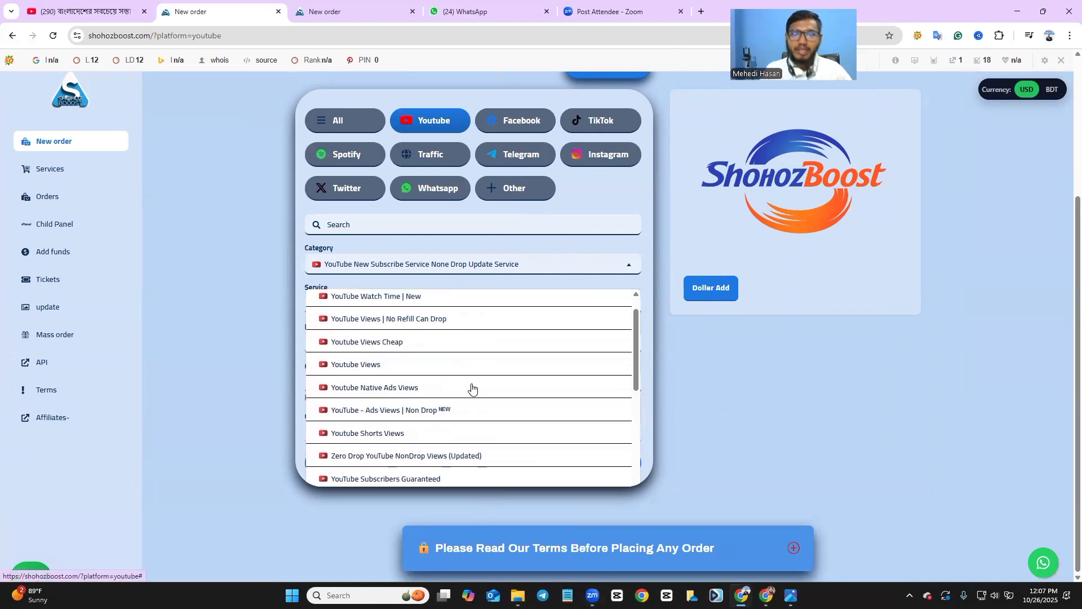
pyautogui.scroll(-6, 471, 387)
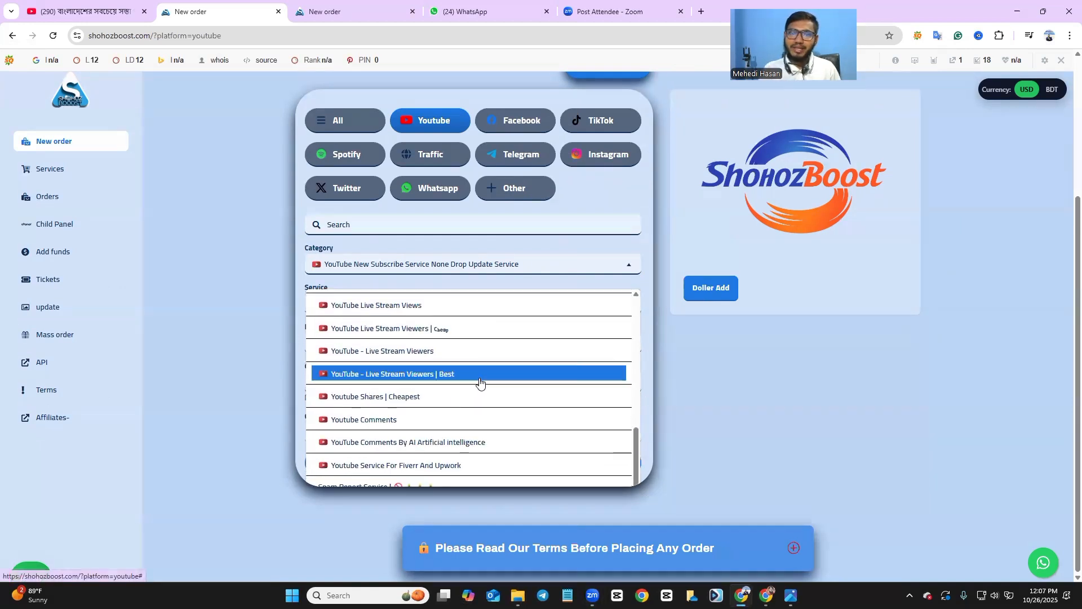
pyautogui.scroll(3, 481, 380)
pyautogui.scroll(-3, 481, 379)
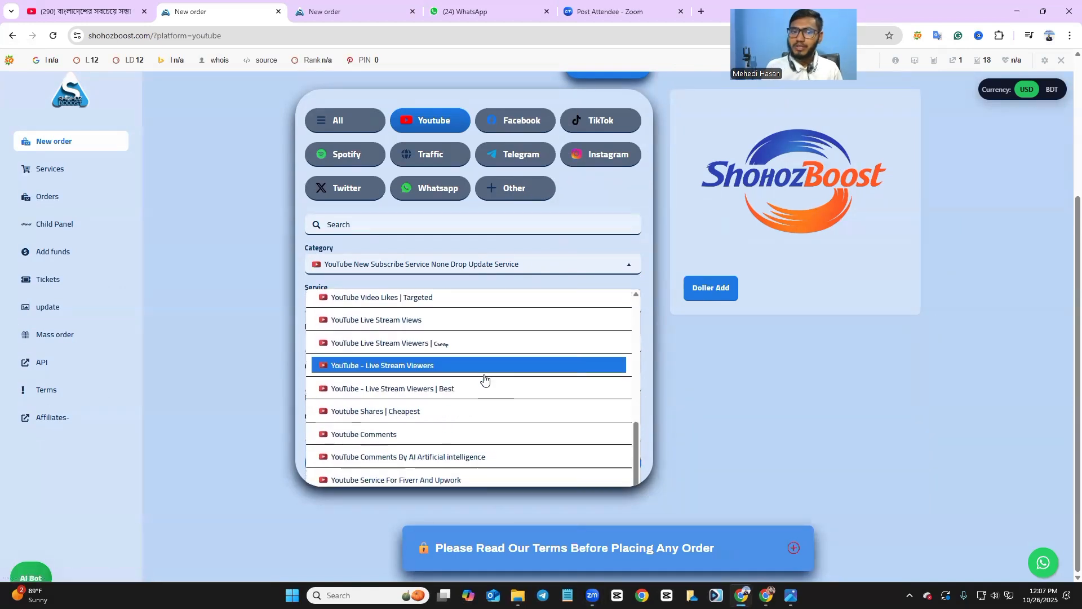
pyautogui.click(877, 434)
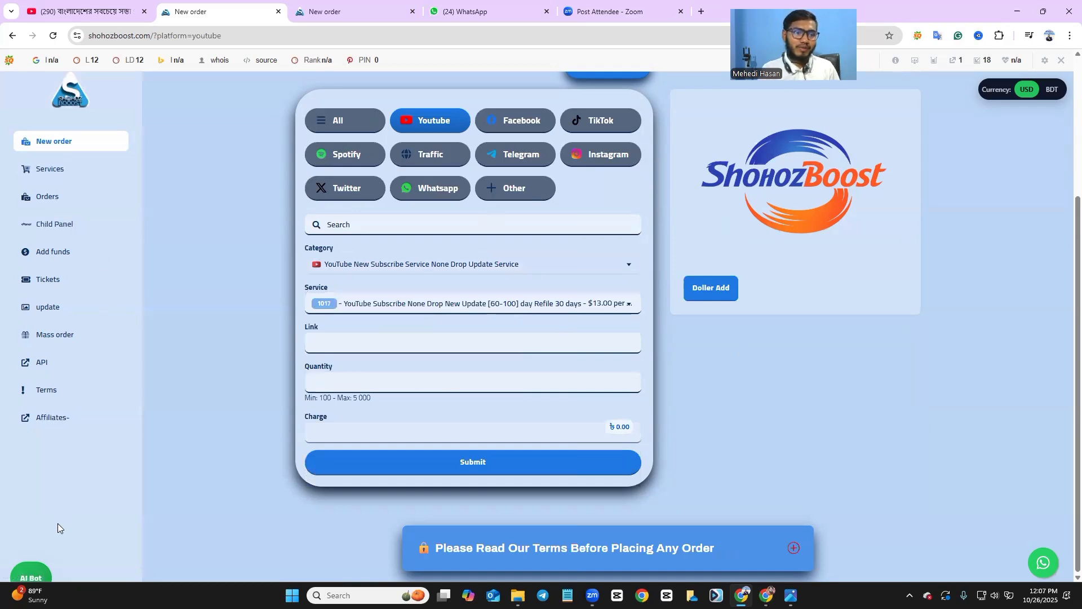
pyautogui.scroll(3, 68, 367)
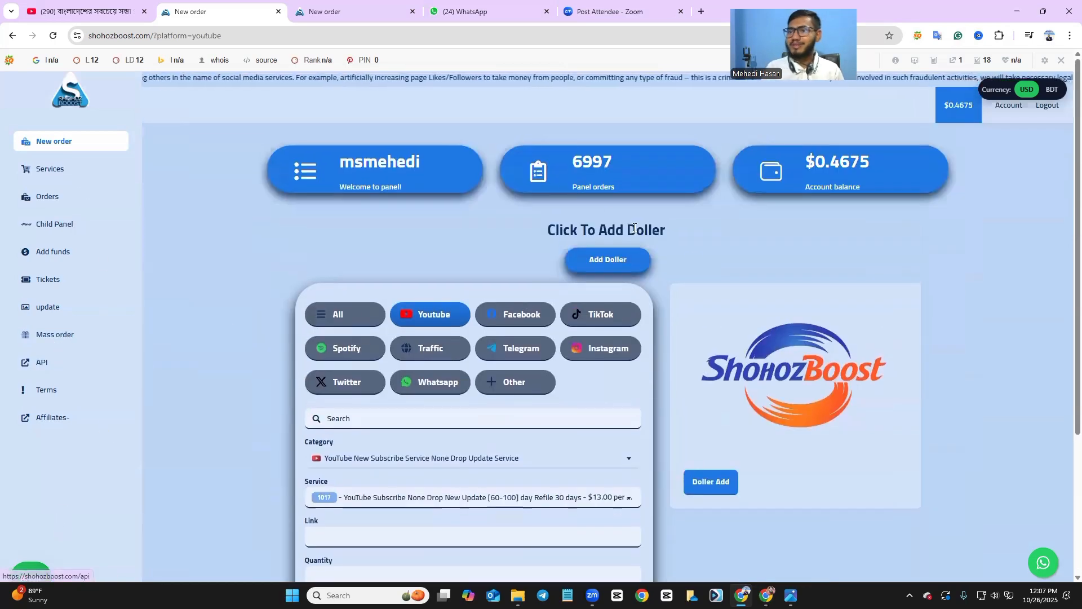